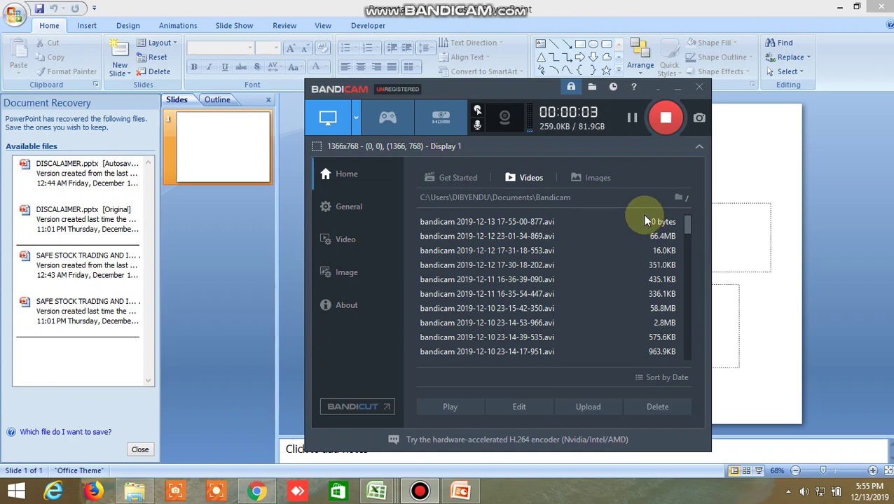
Step: Open the SAFE STOCK TRADING AND INVESTMENT and DISCALAIMER presentations from Recent Documents, then go to WhatsApp
left_click(678, 91)
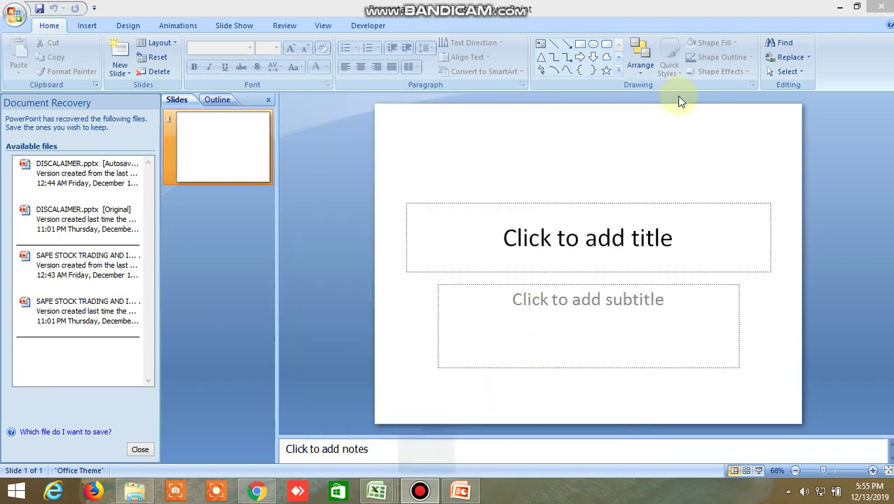
left_click(16, 19)
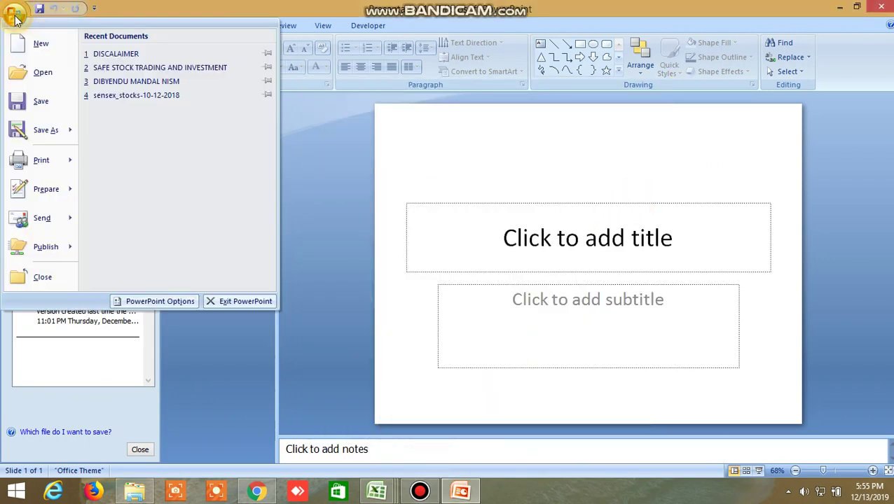
left_click(87, 66)
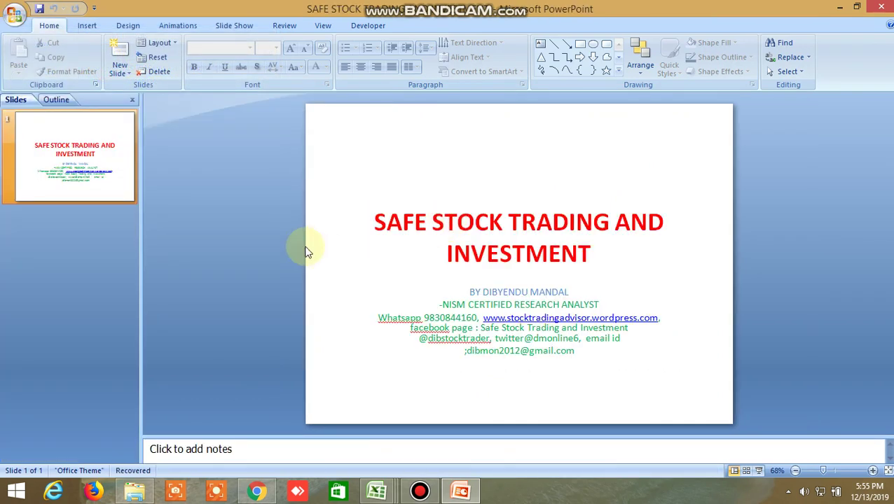
left_click(17, 20)
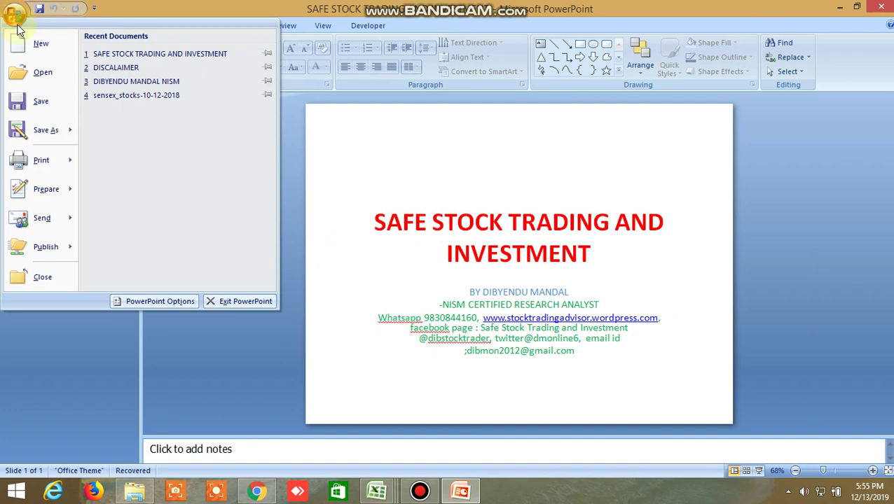
left_click(102, 68)
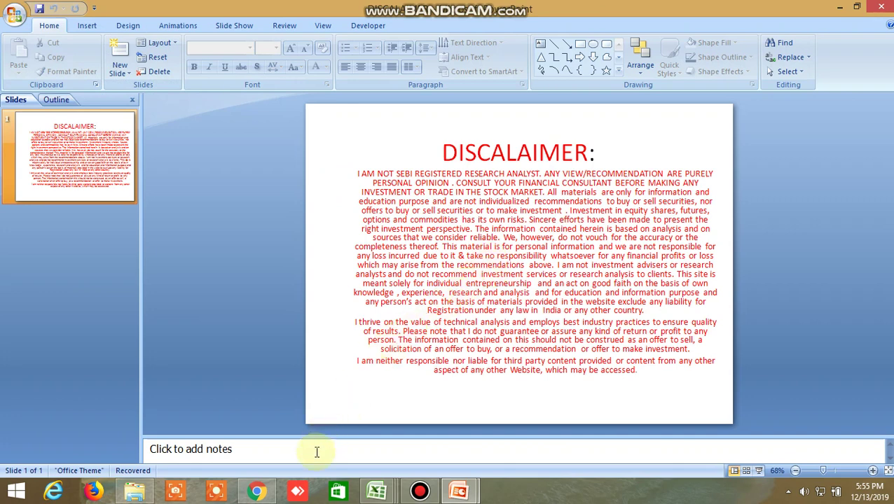
left_click(256, 491)
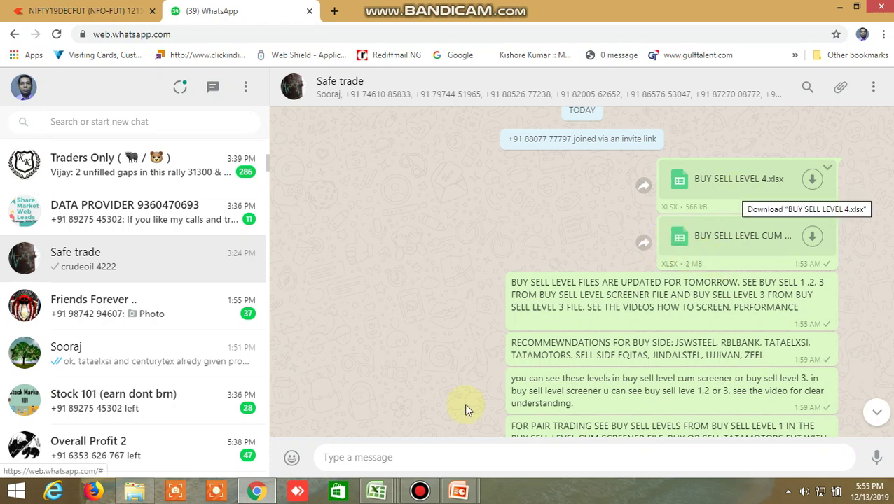
mouse_move(377, 491)
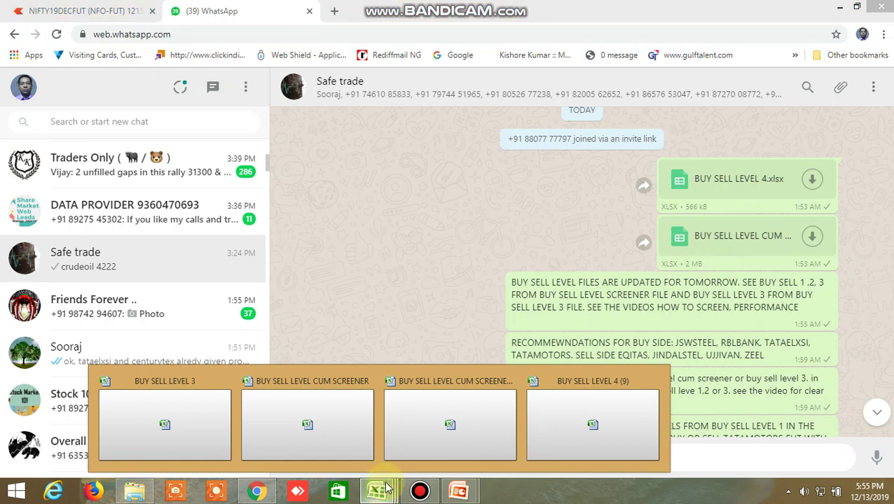
mouse_move(451, 421)
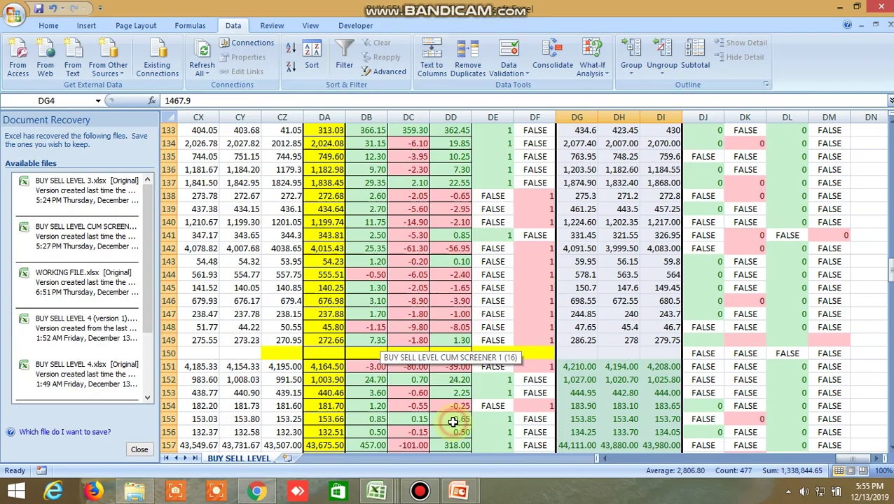
Step: Scroll through the BUY SELL LEVEL CUM SCREENER workbook, then switch to the BUY SELL LEVEL workbook
left_click(453, 426)
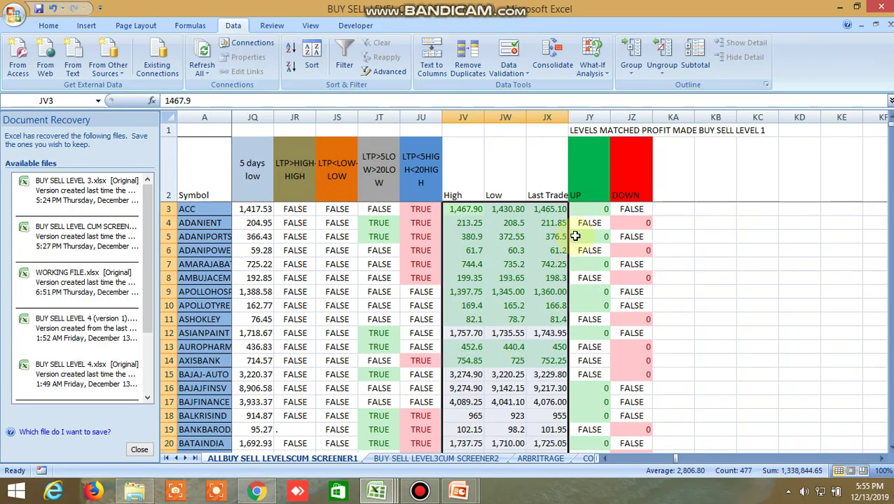
scroll(604, 272, "down", 3)
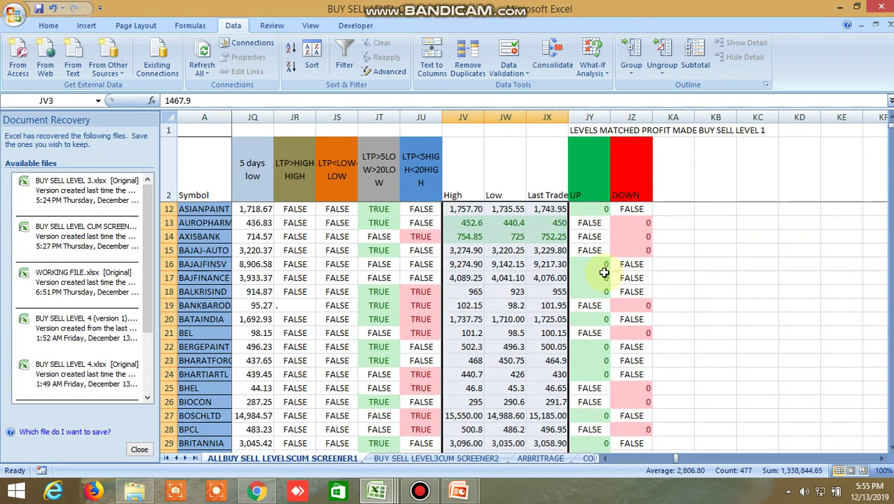
scroll(604, 272, "down", 3)
scroll(597, 283, "down", 5)
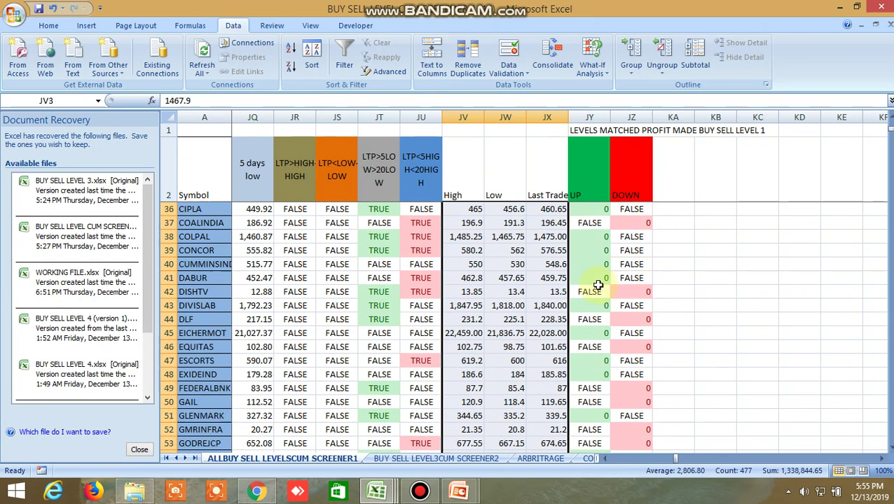
scroll(597, 286, "down", 3)
scroll(597, 285, "down", 2)
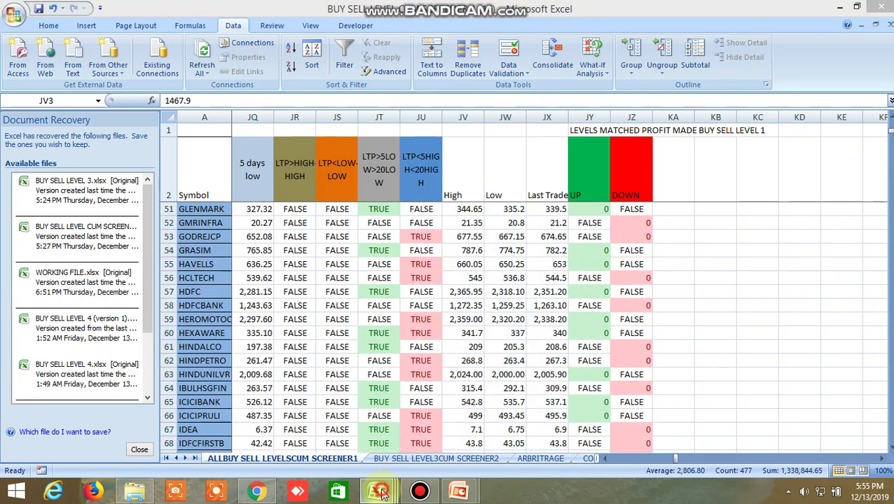
mouse_move(377, 491)
left_click(585, 414)
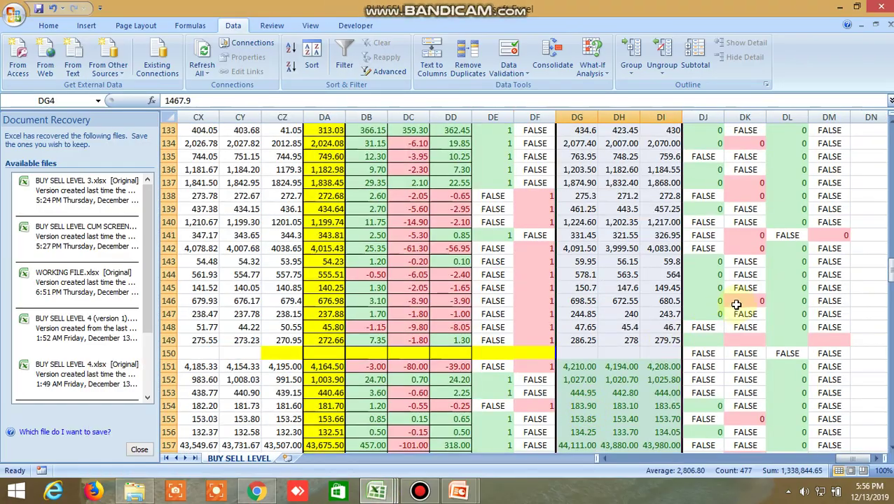
Step: Scroll up and down the BUY SELL LEVEL sheet's TRUE/FALSE trend columns, then return to the Safe trade chat
scroll(736, 304, "up", 5)
scroll(737, 303, "up", 5)
scroll(738, 302, "up", 10)
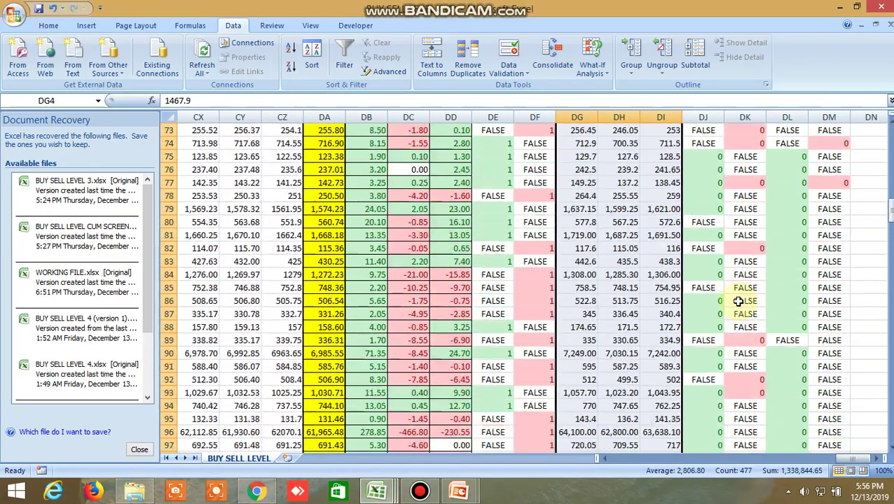
scroll(737, 301, "up", 7)
scroll(738, 302, "up", 12)
scroll(737, 301, "up", 5)
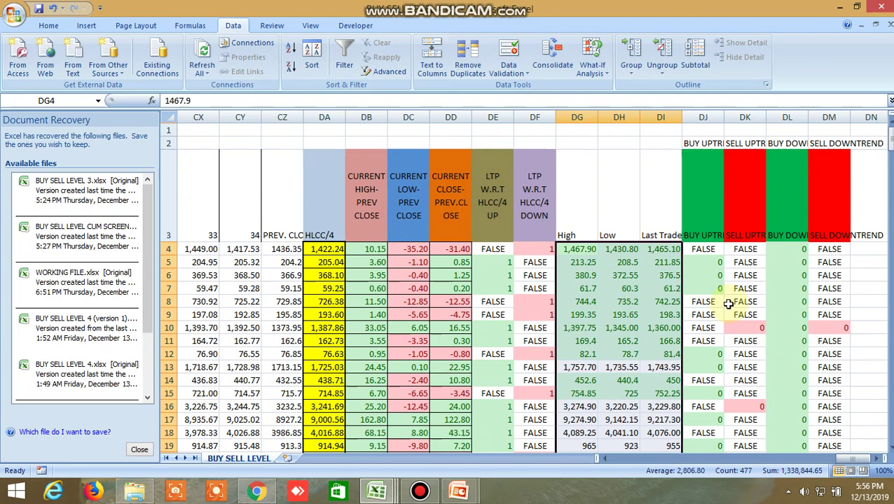
scroll(728, 304, "down", 3)
scroll(728, 303, "down", 3)
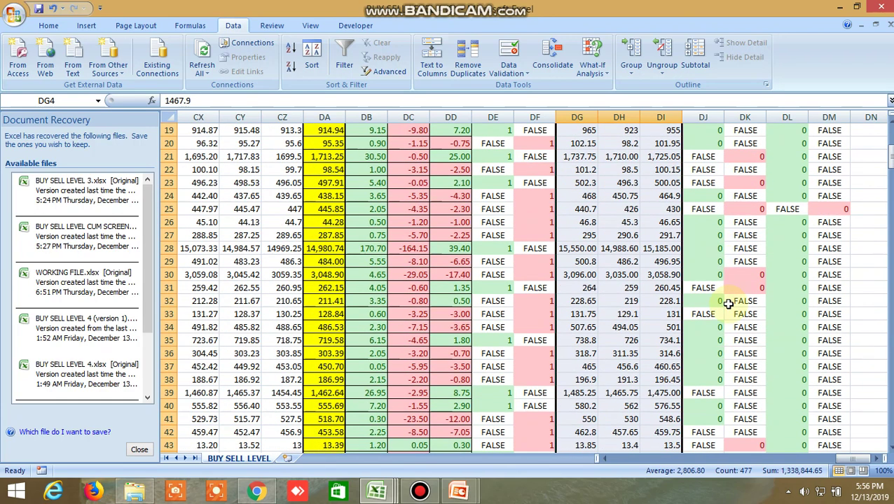
scroll(728, 303, "up", 1)
scroll(729, 303, "up", 3)
scroll(728, 303, "up", 2)
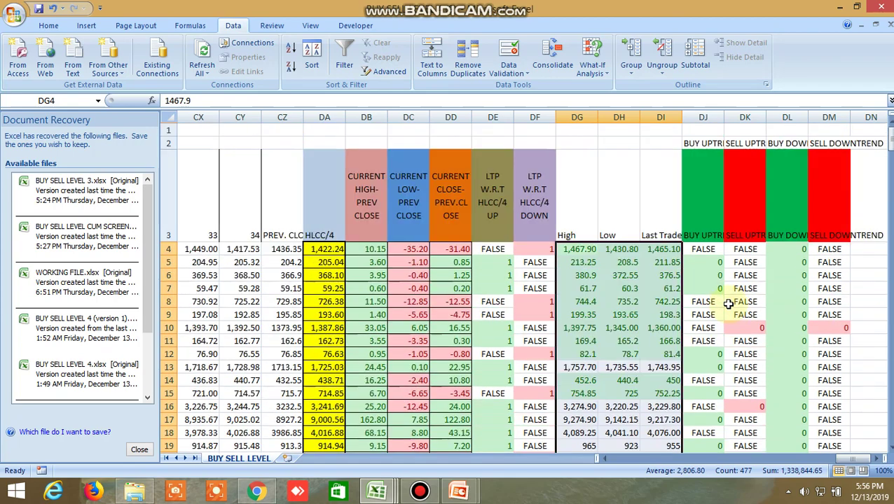
scroll(728, 303, "down", 1)
scroll(728, 303, "down", 1)
scroll(729, 304, "down", 3)
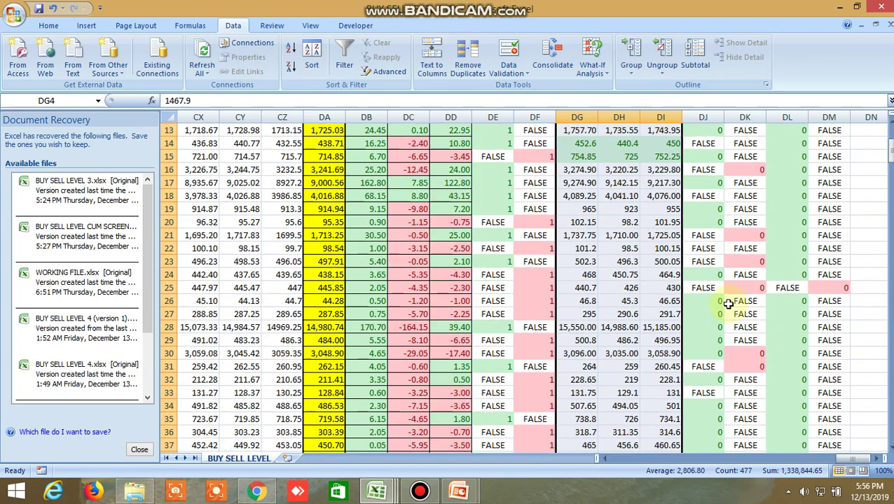
scroll(728, 303, "down", 1)
scroll(728, 303, "up", 4)
scroll(729, 304, "up", 2)
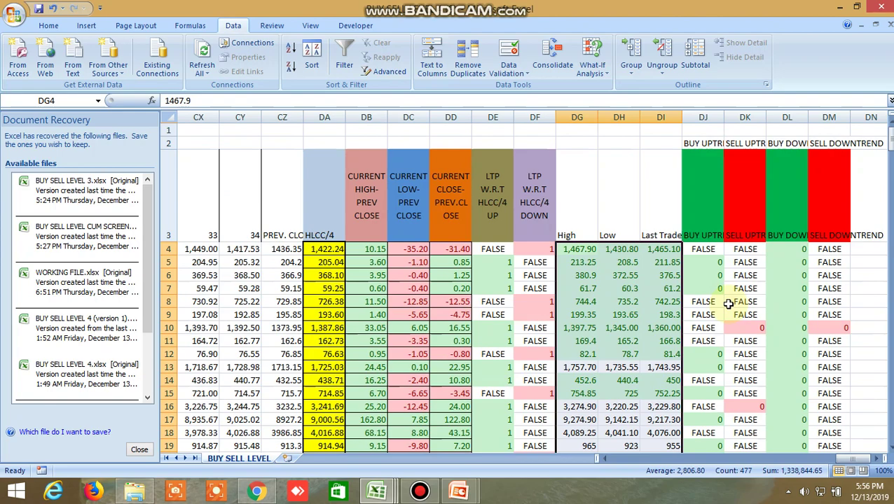
scroll(729, 304, "down", 5)
scroll(729, 303, "down", 3)
scroll(729, 303, "down", 2)
scroll(729, 303, "down", 1)
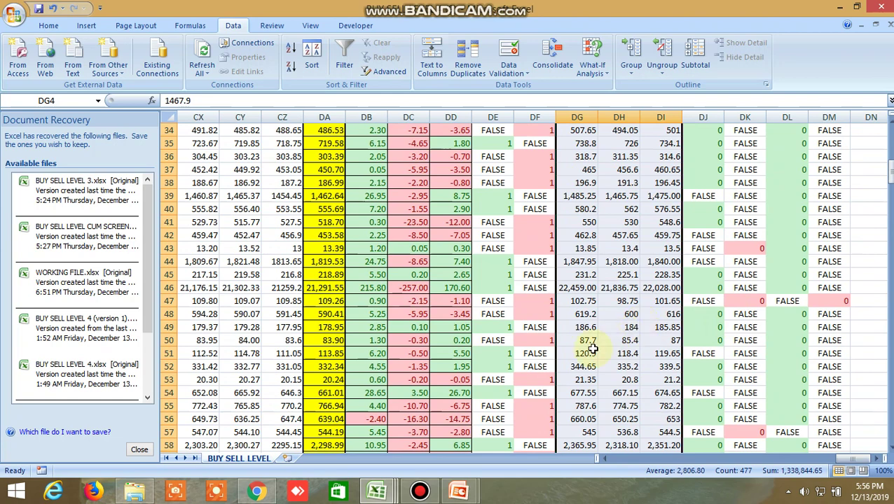
left_click(242, 494)
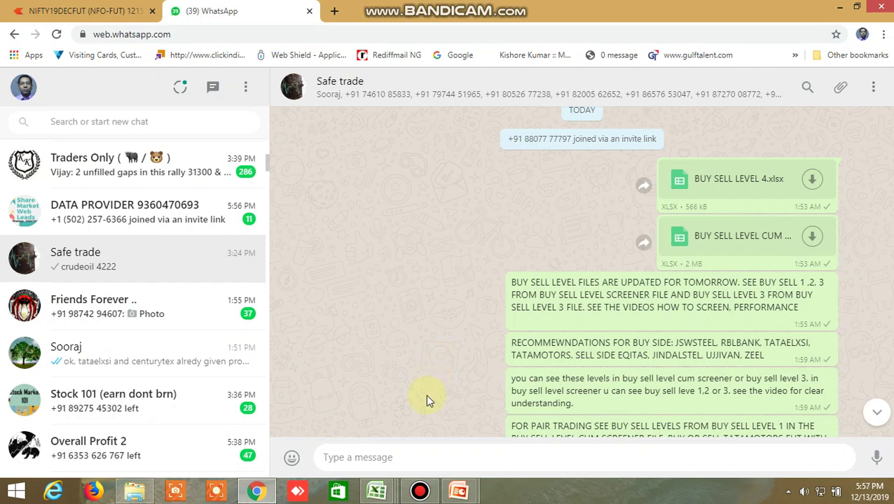
left_click(378, 490)
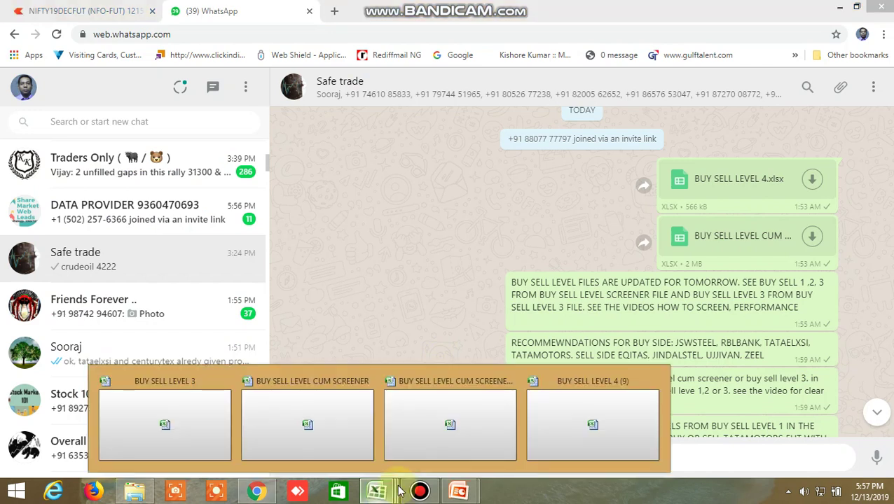
left_click(450, 238)
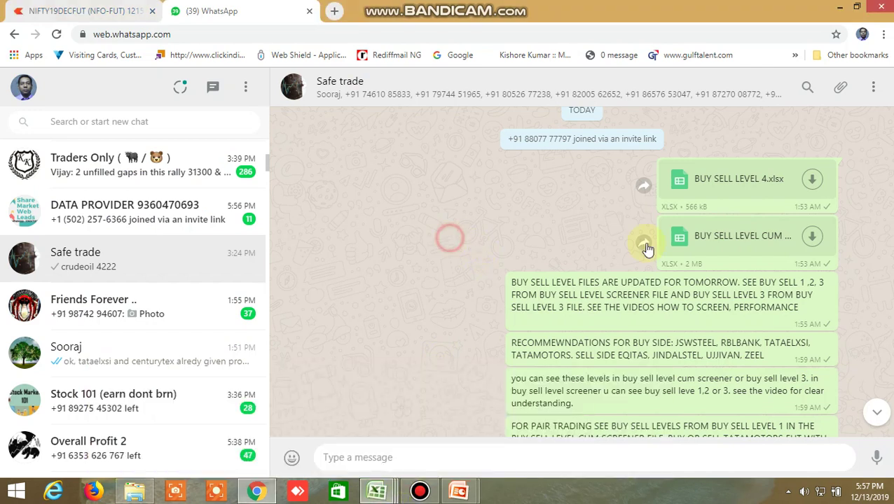
mouse_move(671, 301)
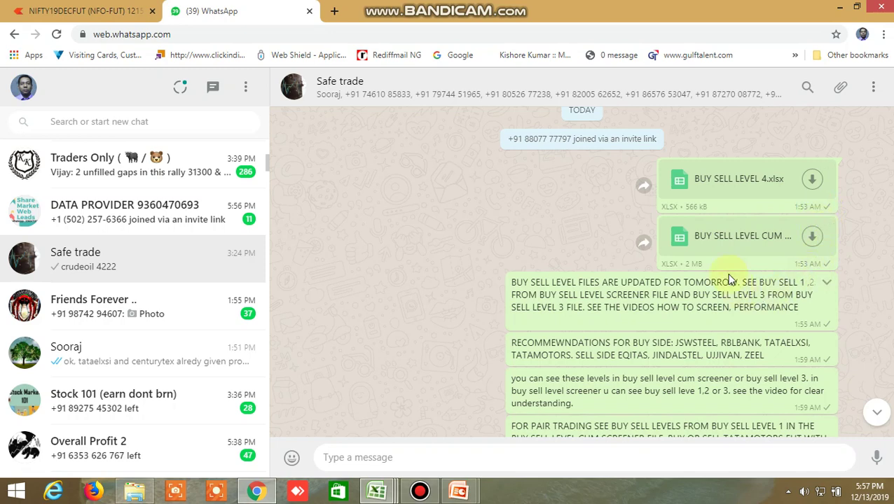
scroll(758, 279, "down", 1)
scroll(758, 279, "down", 1)
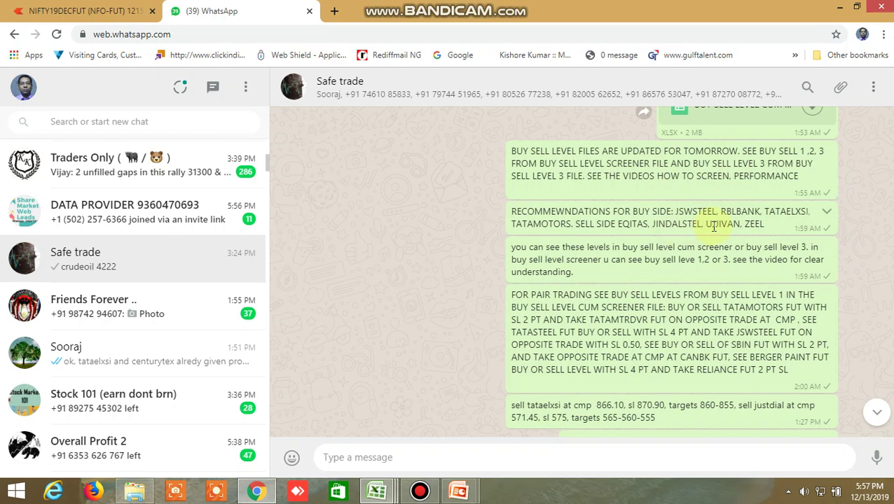
left_click(377, 491)
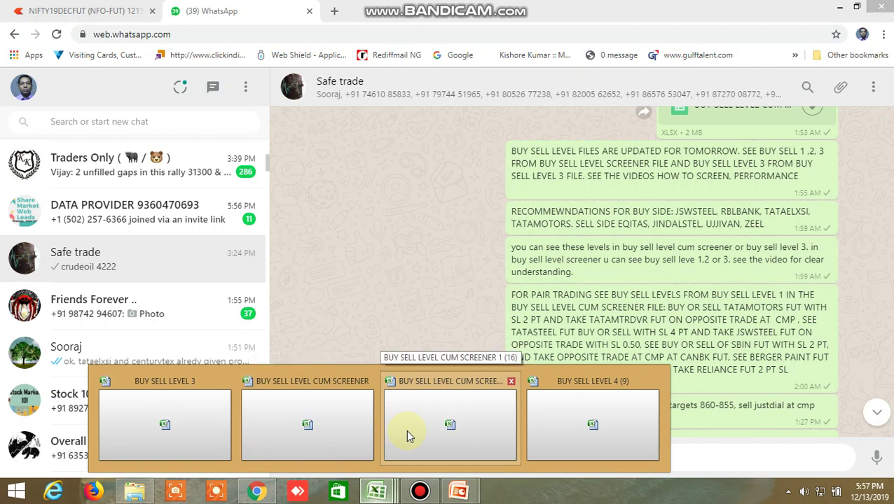
left_click(421, 198)
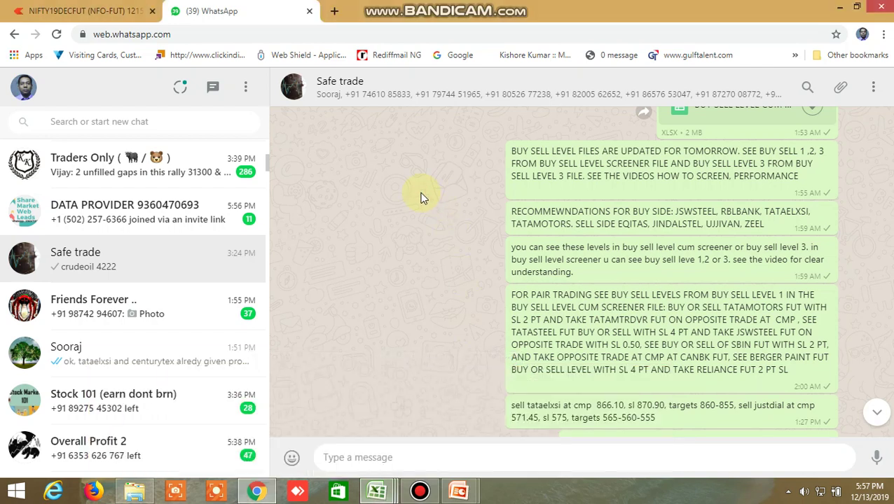
scroll(420, 198, "up", 3)
scroll(420, 198, "up", 3)
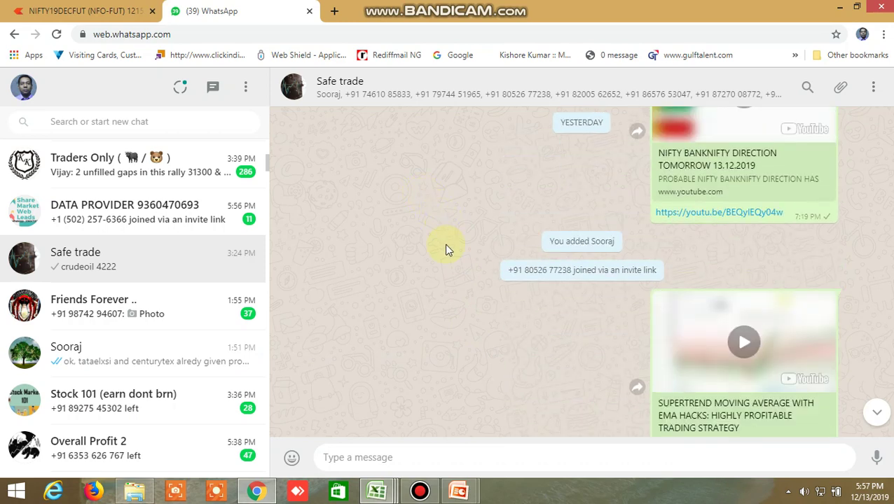
scroll(446, 246, "down", 3)
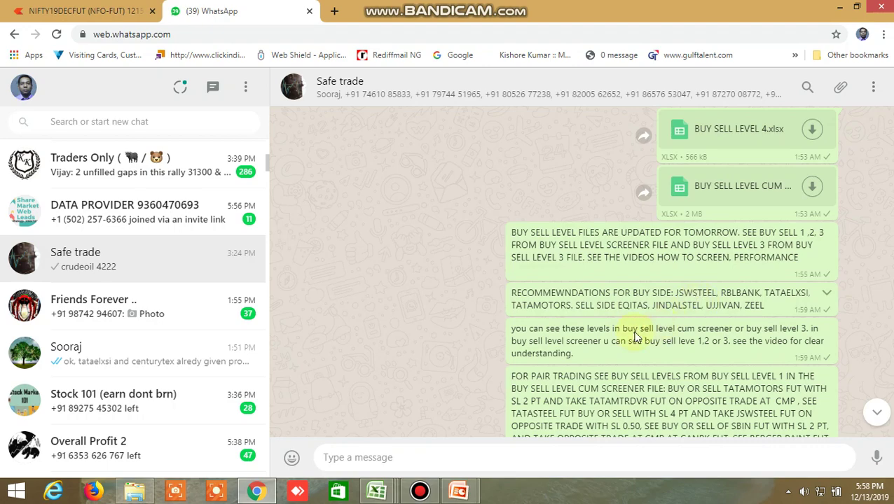
left_click(377, 490)
Step: Bring the BUY SELL LEVEL CUM SCREENER workbook forward and scroll to the JSWSTEEL rows
left_click(481, 419)
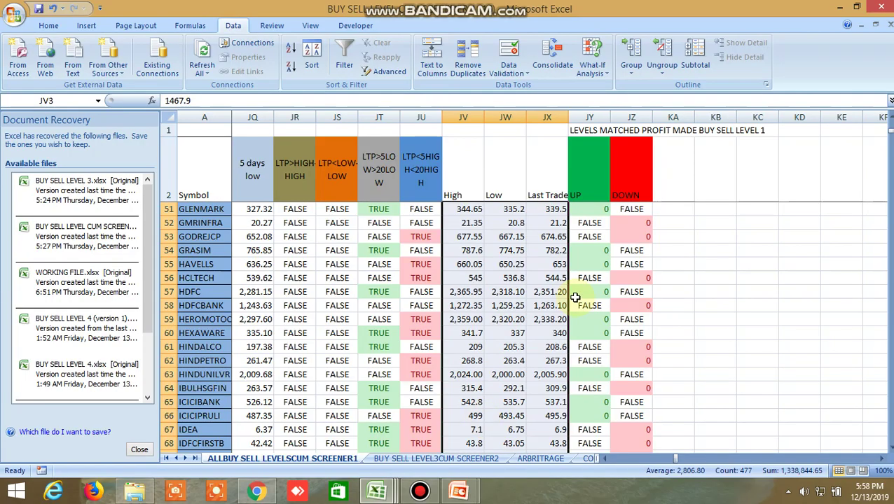
scroll(543, 294, "down", 1)
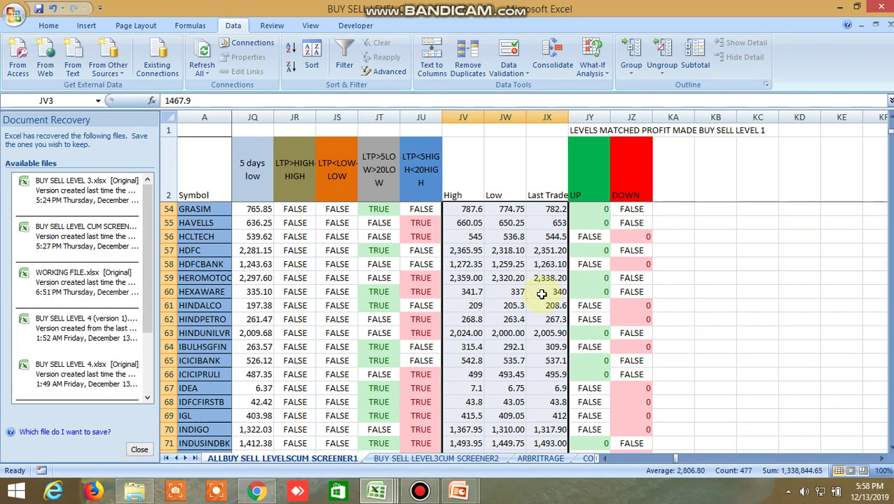
scroll(541, 294, "down", 3)
scroll(541, 294, "down", 9)
scroll(541, 294, "up", 5)
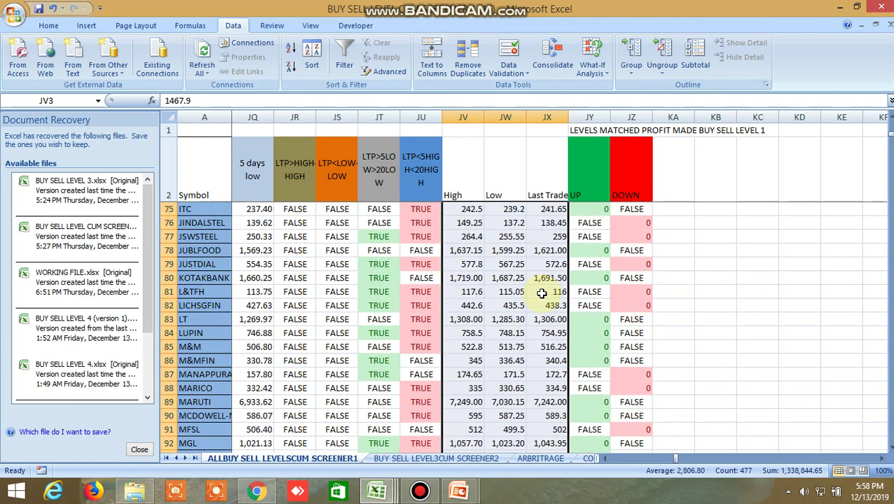
scroll(542, 294, "up", 1)
scroll(541, 294, "up", 1)
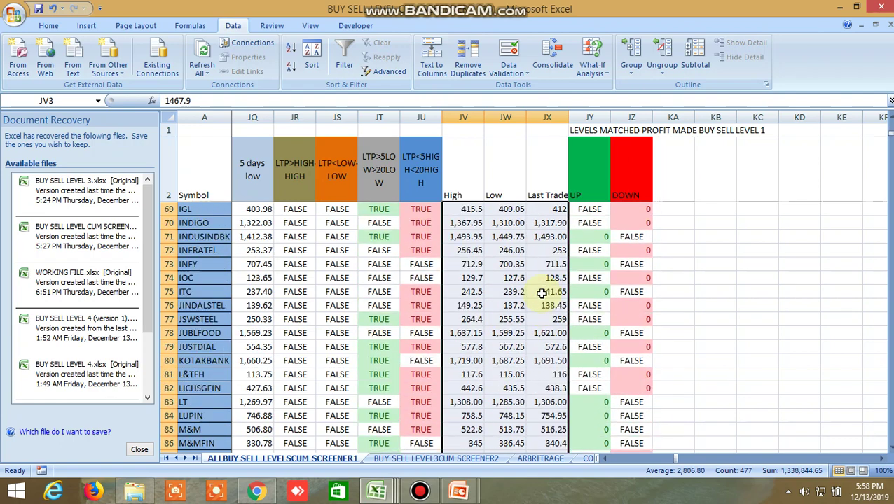
Step: Inspect JSWSTEEL's UP and DOWN formulas in JY77 and JZ77, then scroll left to BUY SELL LEVELS 1
left_click(586, 316)
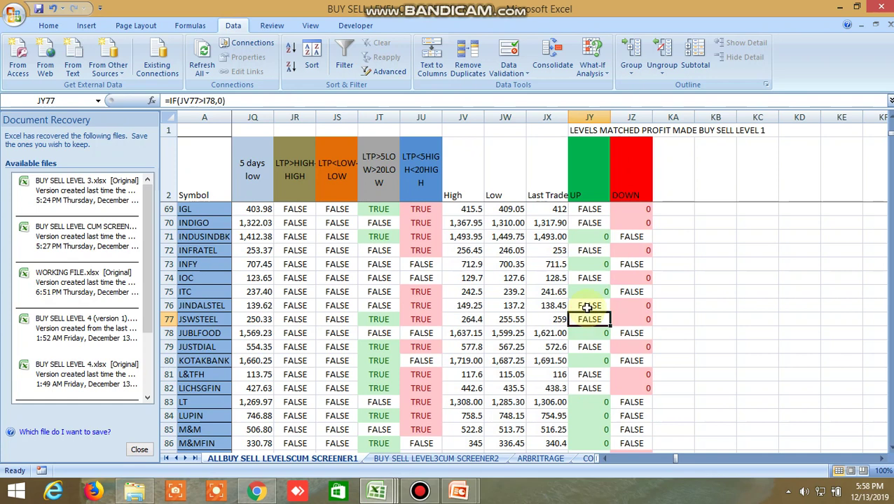
left_click(627, 320)
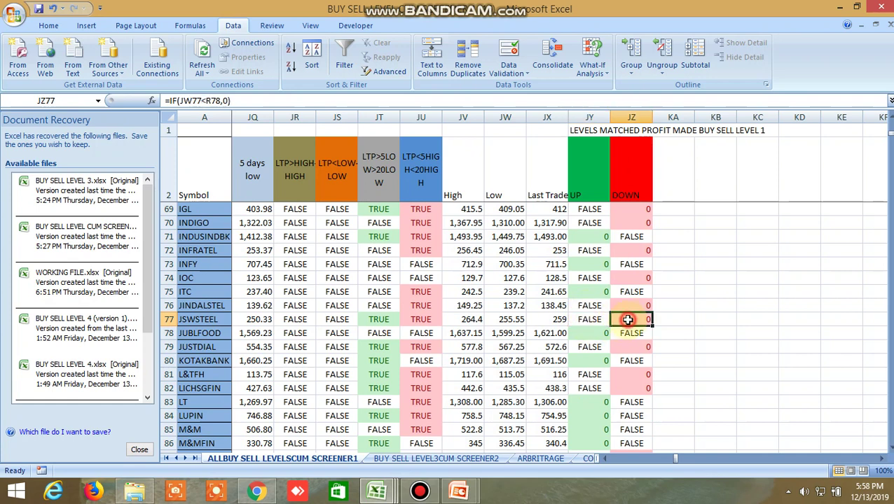
left_click(675, 459)
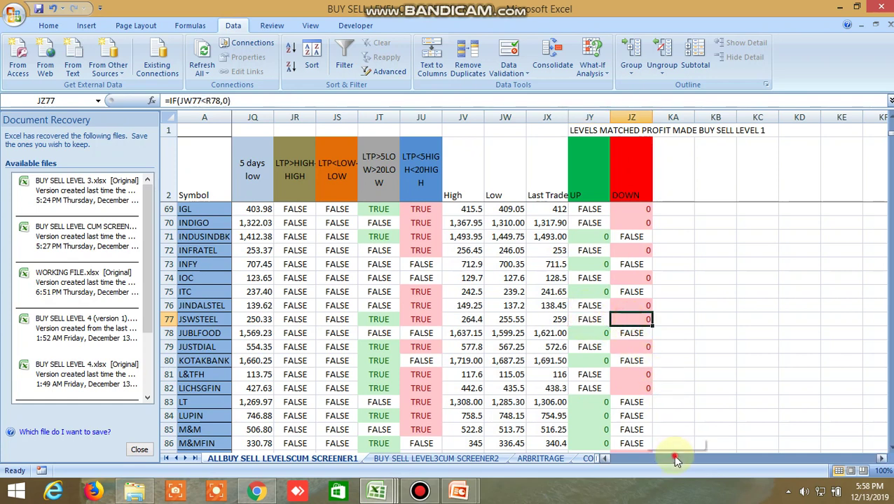
left_click_drag(674, 459, 611, 460)
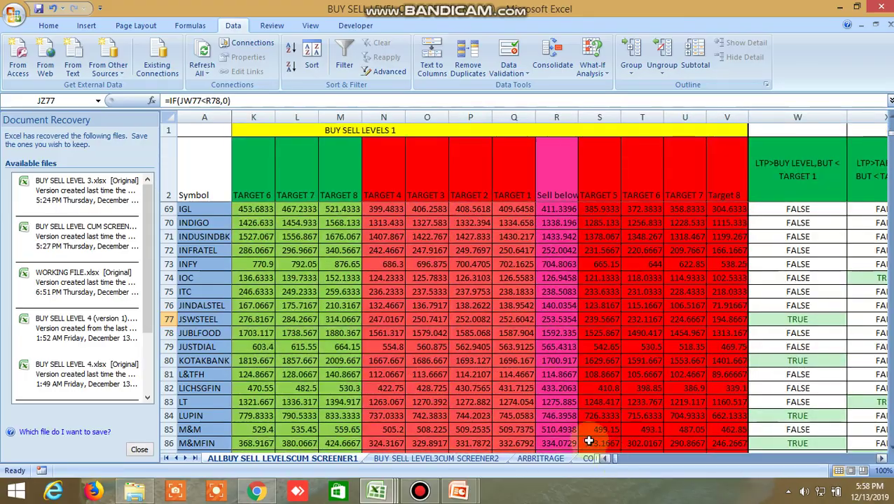
left_click(558, 321)
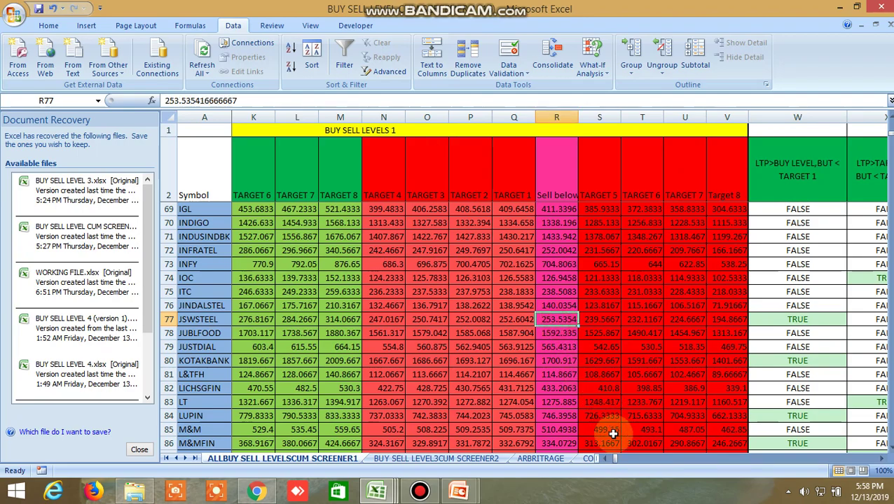
left_click_drag(614, 459, 671, 460)
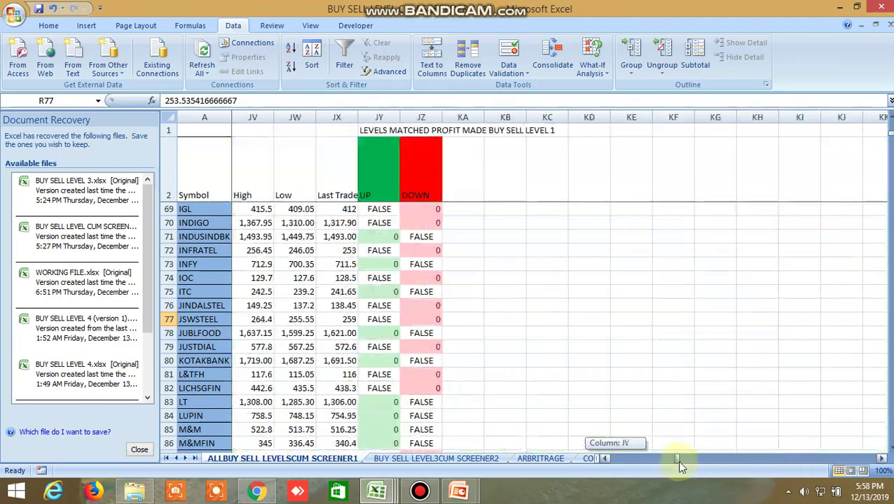
left_click_drag(671, 460, 675, 460)
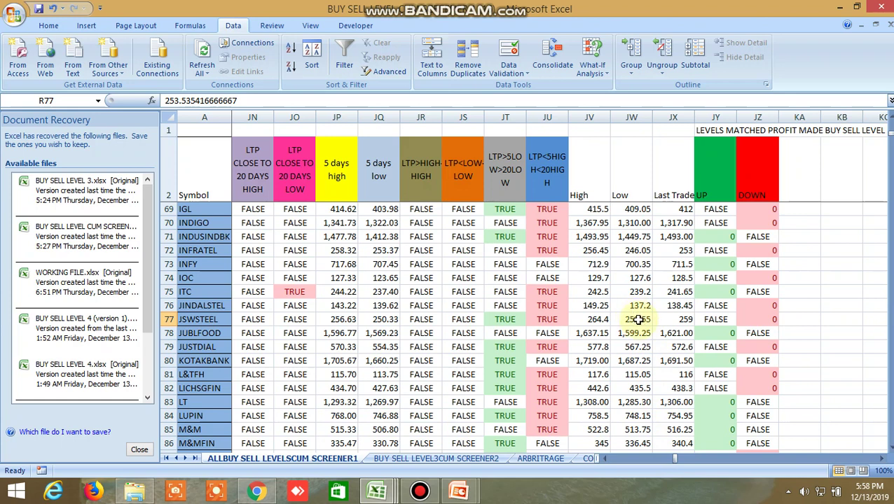
left_click(639, 319)
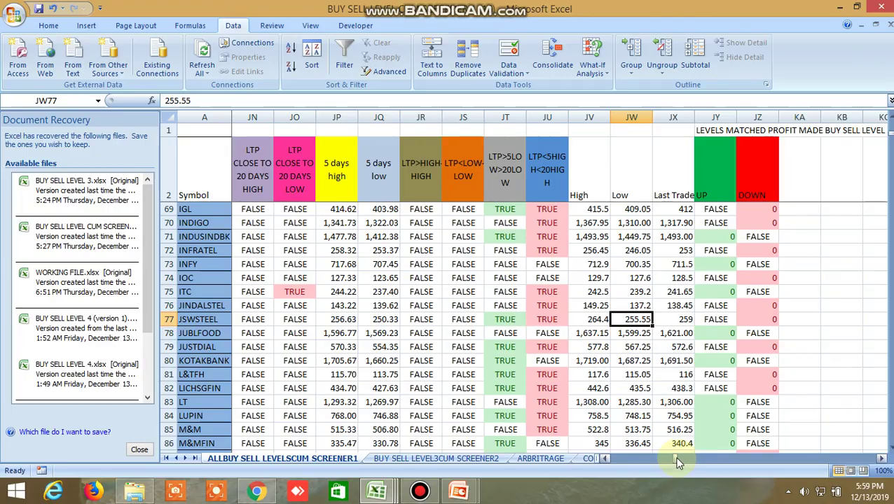
left_click_drag(678, 462, 616, 465)
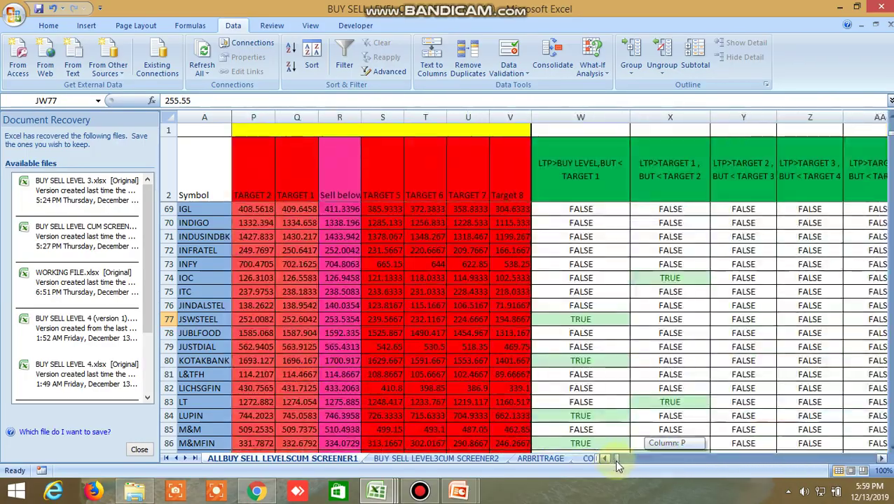
left_click_drag(616, 465, 614, 463)
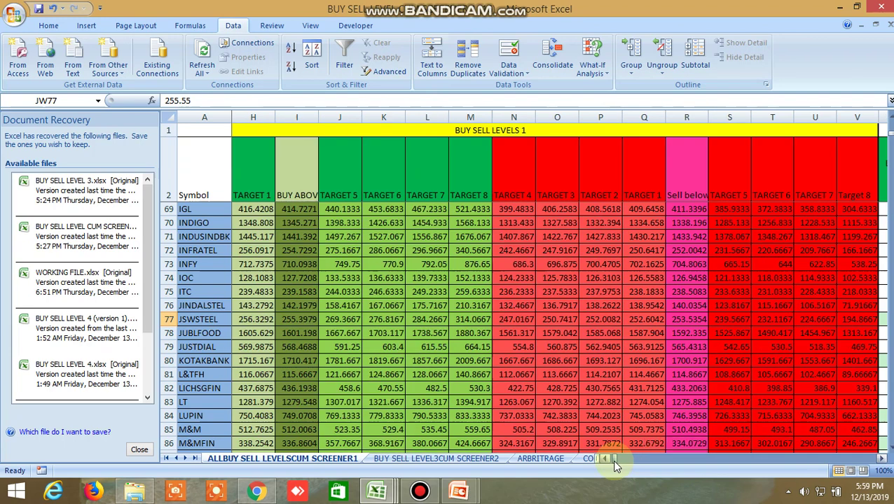
left_click(675, 320)
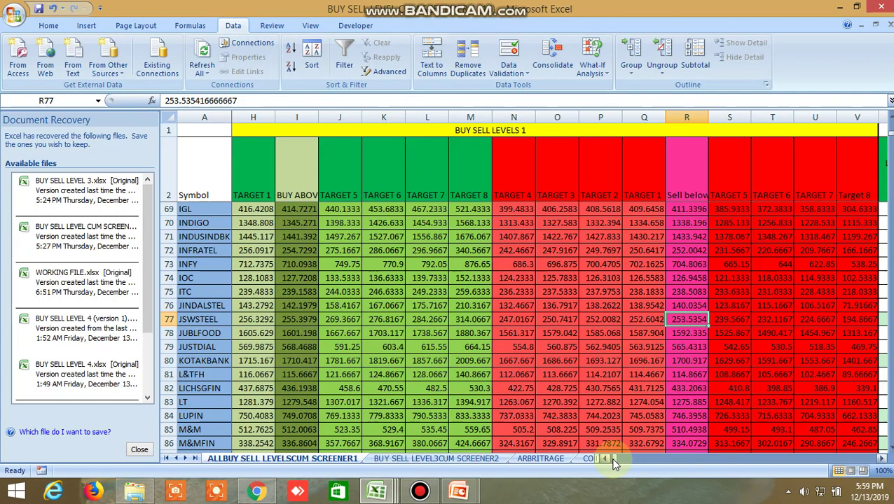
left_click_drag(613, 458, 676, 467)
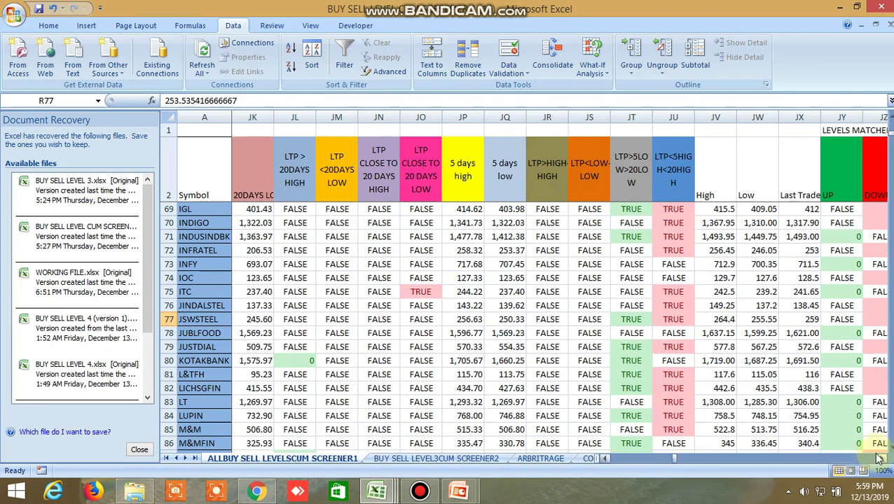
Step: Compare the UP and DOWN check formulas for JSWSTEEL, IGL and JUSTDIAL against JSWSTEEL's low value
left_click(881, 462)
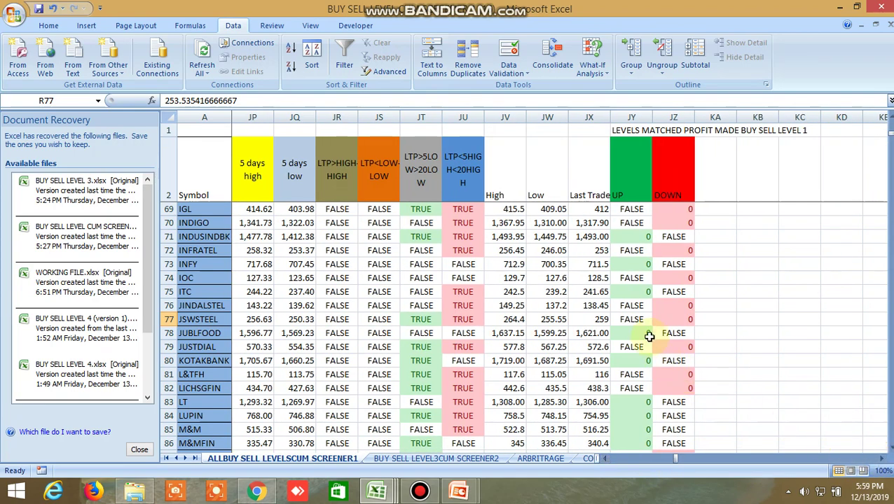
left_click(634, 319)
left_click(628, 208)
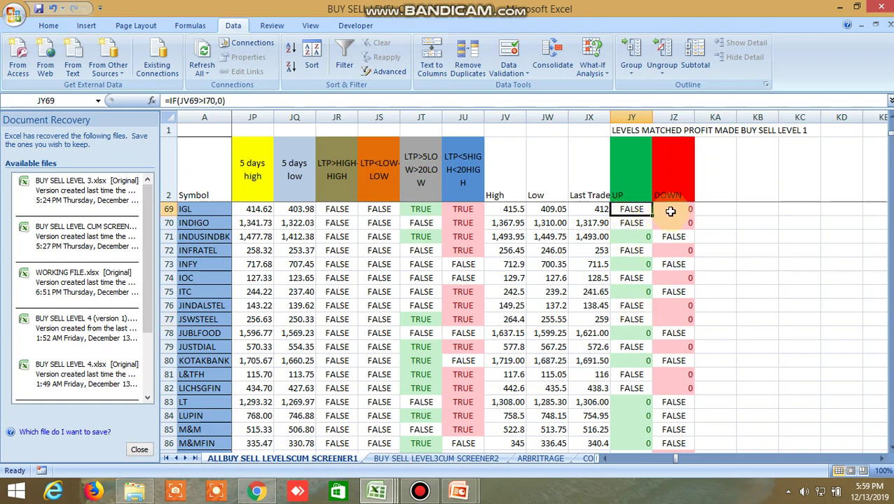
left_click(673, 209)
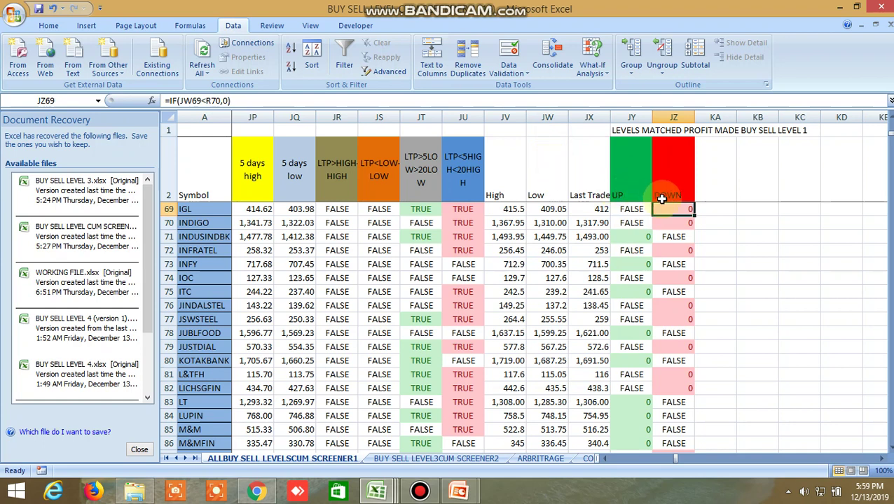
left_click(677, 350)
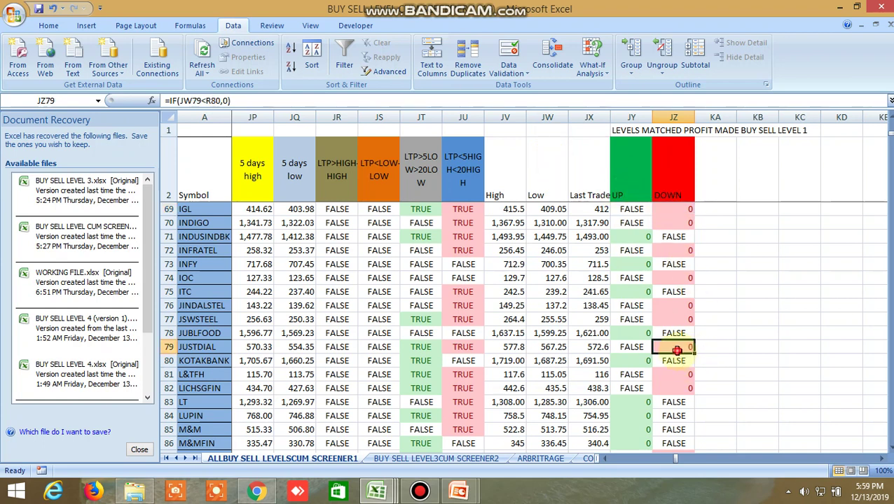
left_click(674, 320)
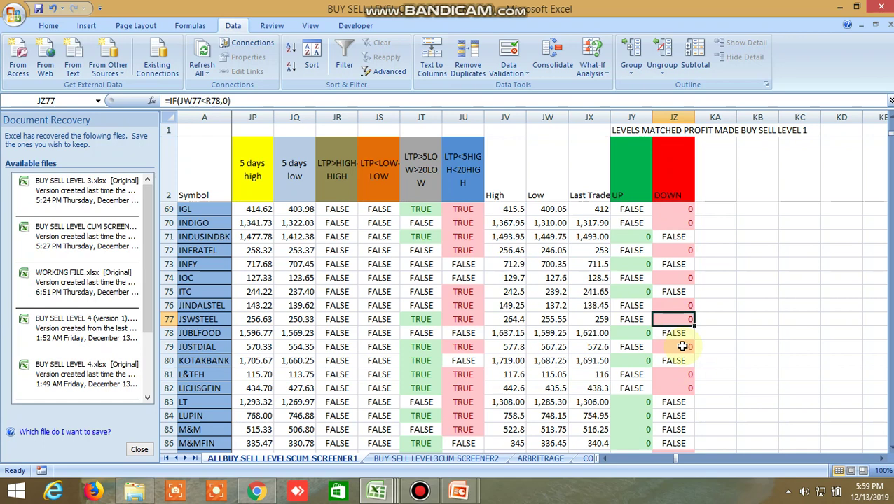
left_click(550, 318)
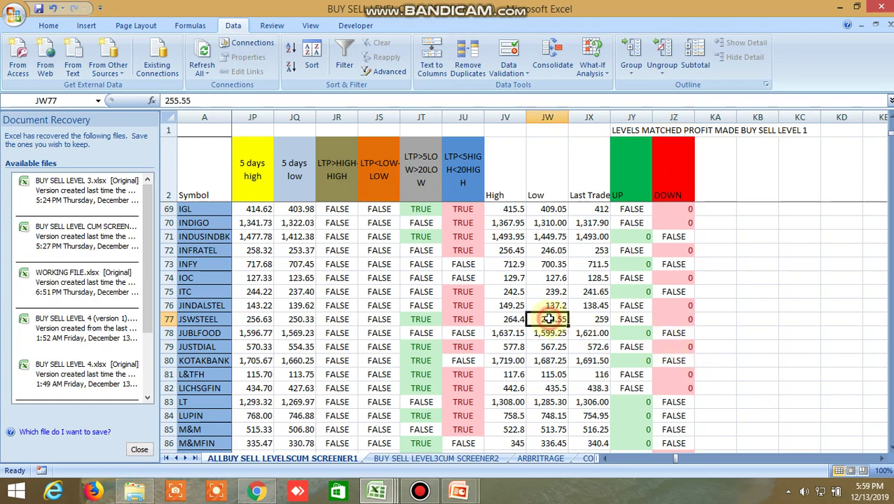
left_click(670, 318)
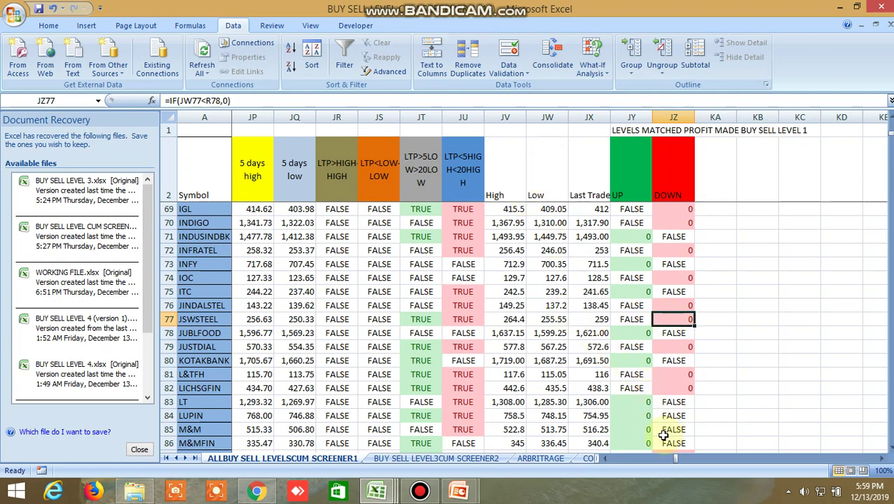
scroll(663, 393, "up", 5)
scroll(664, 337, "up", 12)
Step: Correct ACC's UP formula in JY3 to =IF(JV3>I3,0) and fill it down all symbols
scroll(666, 302, "up", 5)
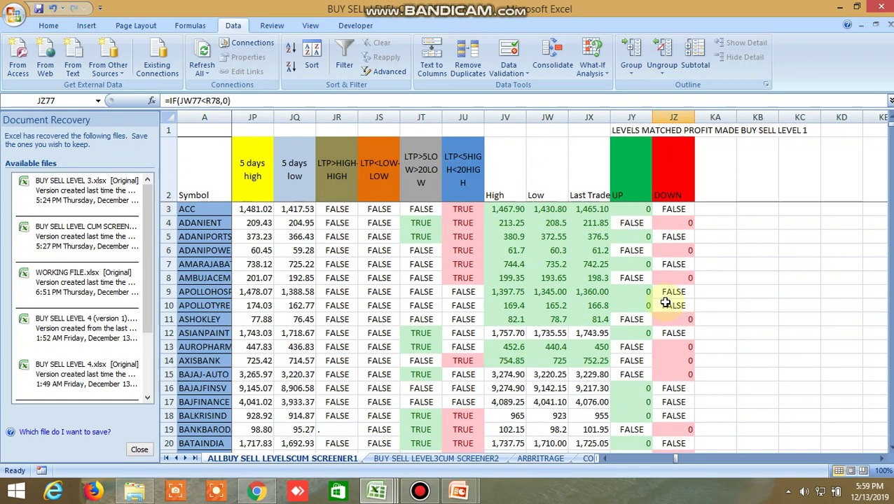
left_click(640, 211)
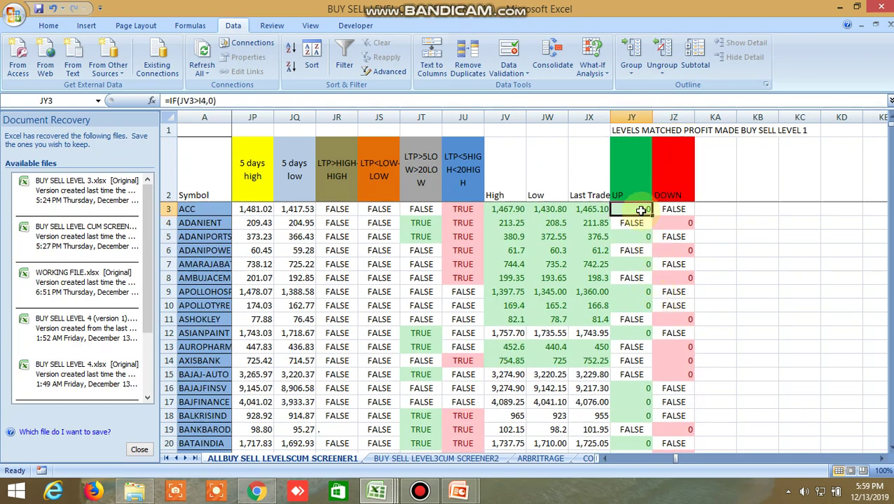
left_click(206, 101)
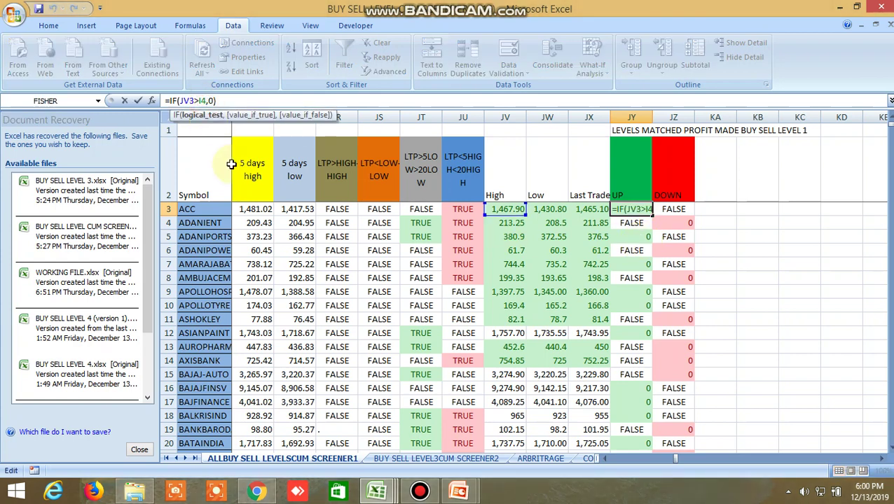
type("3")
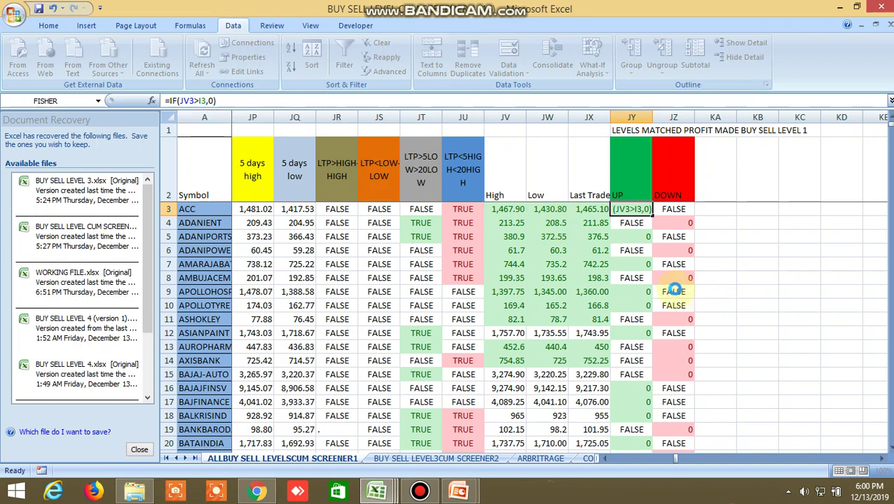
key("Return")
left_click(647, 210)
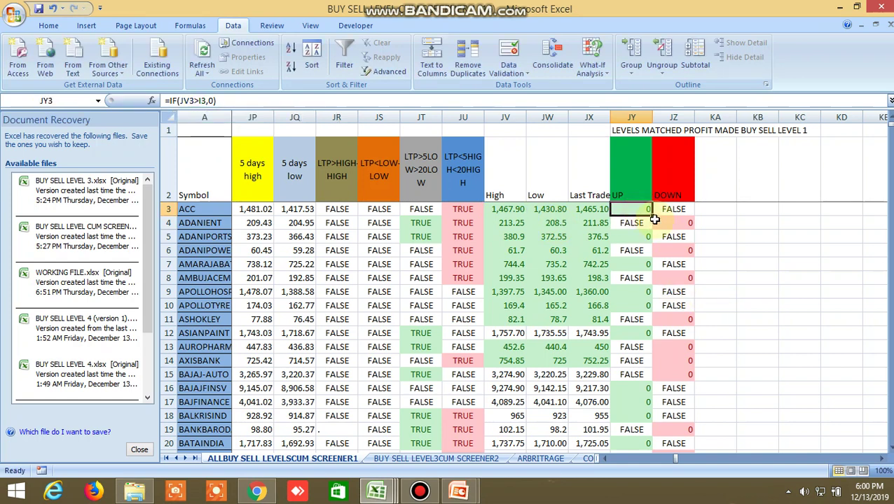
double_click(652, 216)
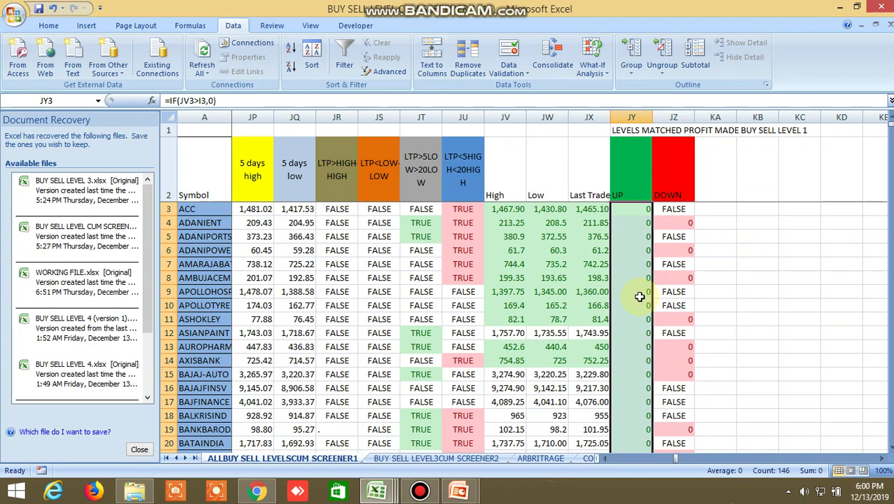
scroll(640, 297, "down", 4)
scroll(639, 297, "down", 3)
scroll(640, 297, "up", 7)
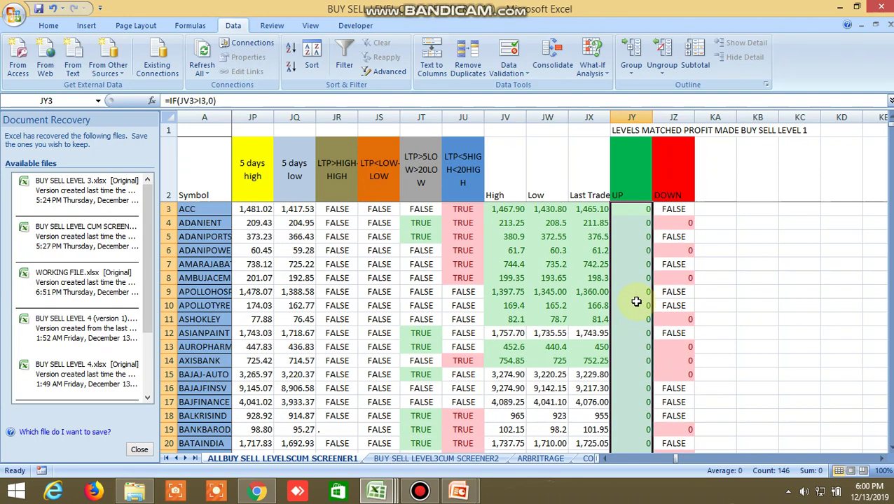
Step: Correct ACC's DOWN formula in JZ3 to =IF(JW3<R3,0) and fill it down all symbols
left_click(674, 209)
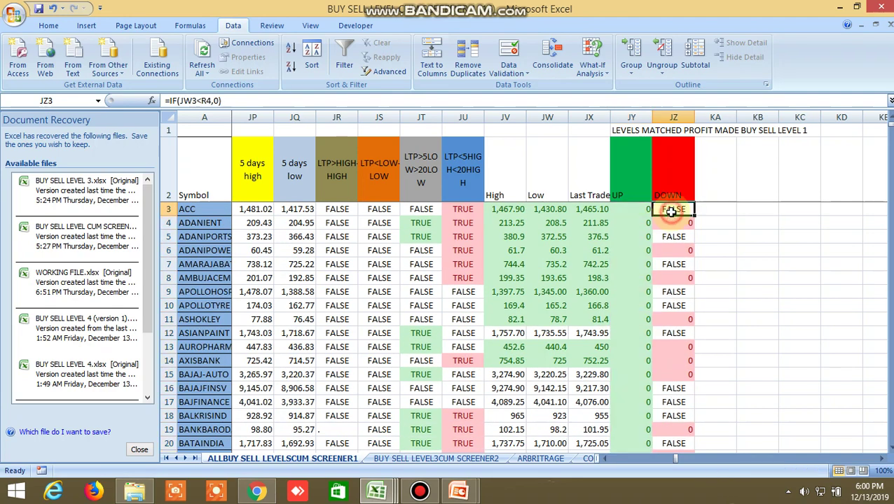
left_click(210, 101)
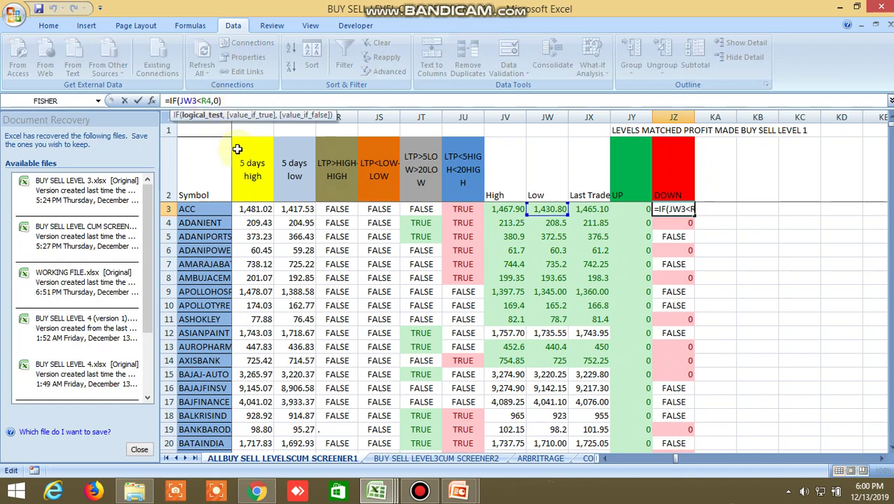
key("BackSpace")
type("3")
key("Return")
left_click(753, 277)
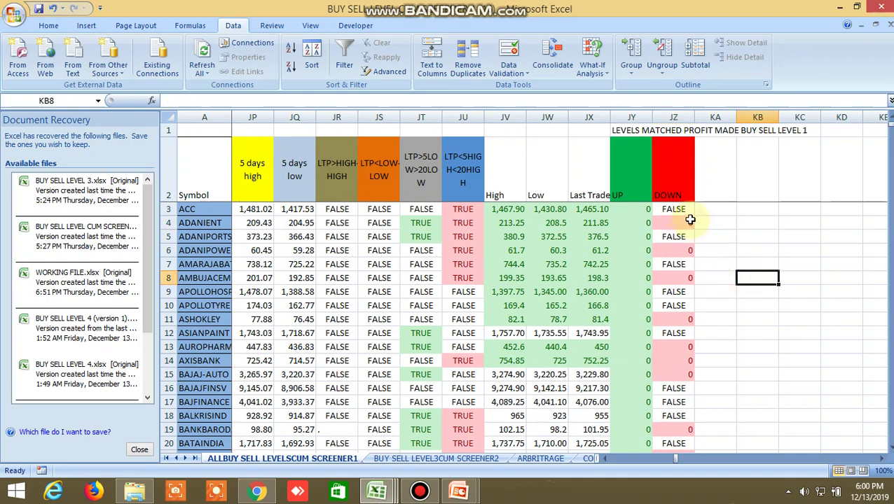
left_click(680, 210)
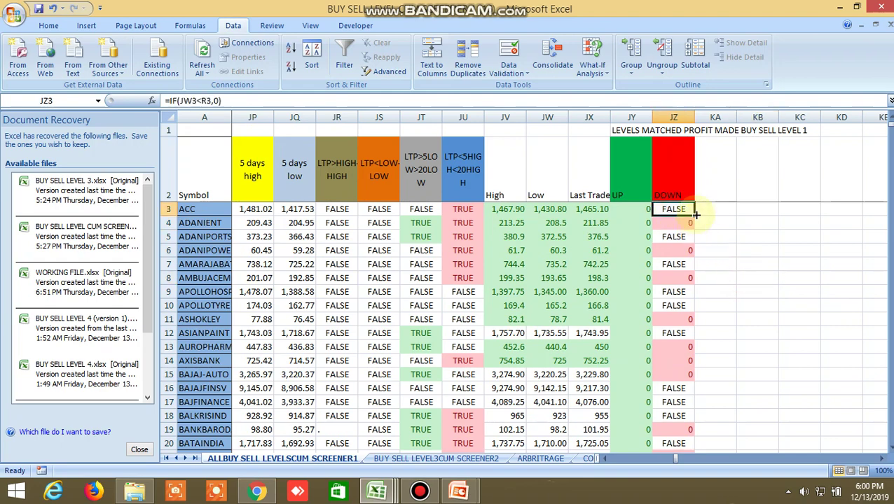
double_click(695, 215)
scroll(683, 343, "down", 3)
scroll(681, 349, "down", 3)
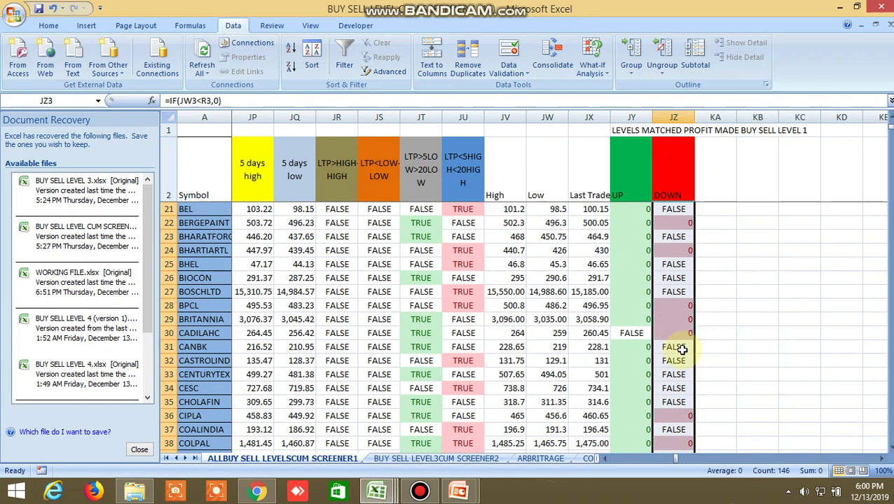
scroll(682, 349, "down", 7)
scroll(682, 349, "down", 3)
scroll(681, 349, "up", 4)
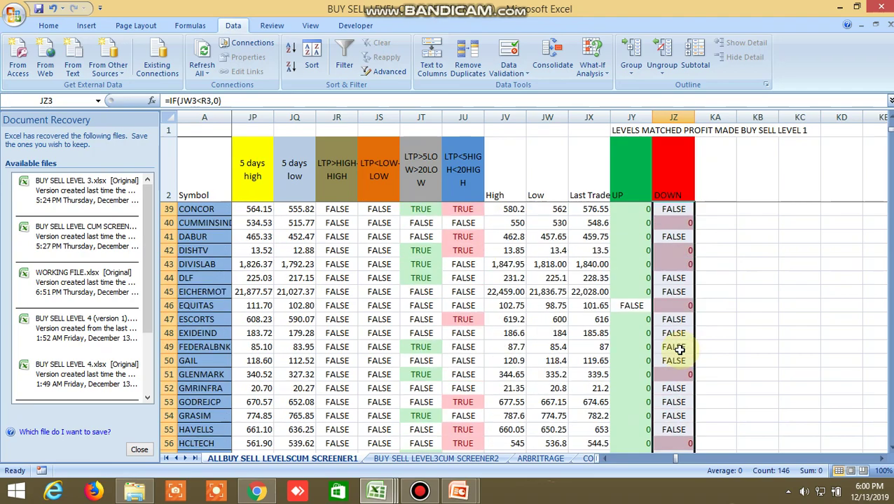
scroll(679, 349, "down", 4)
scroll(679, 349, "down", 8)
scroll(679, 349, "down", 9)
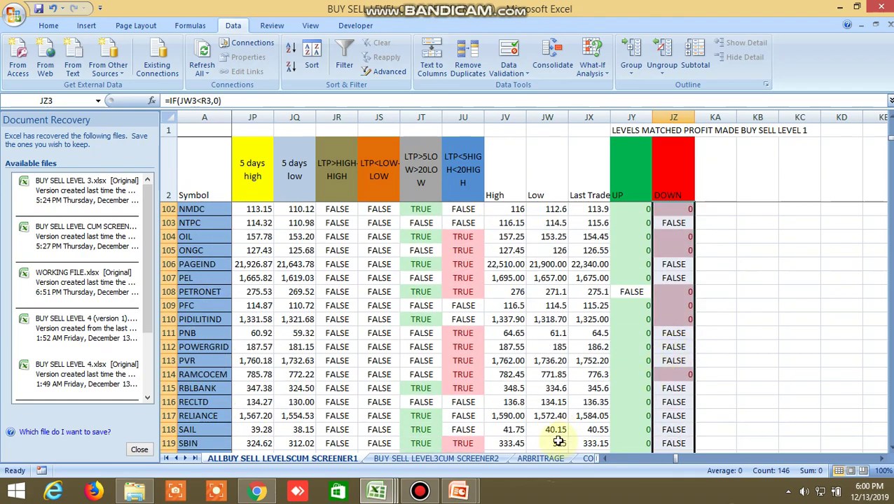
Step: In the BUY SELL LEVEL 4 workbook, review the buy/sell uptrend and downtrend formulas in DJ4–DM4
left_click(577, 426)
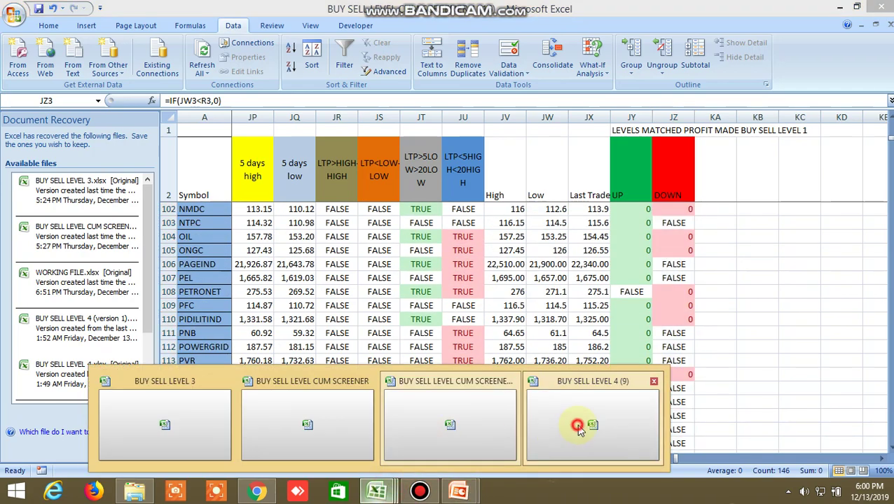
scroll(697, 242, "up", 6)
scroll(701, 242, "up", 5)
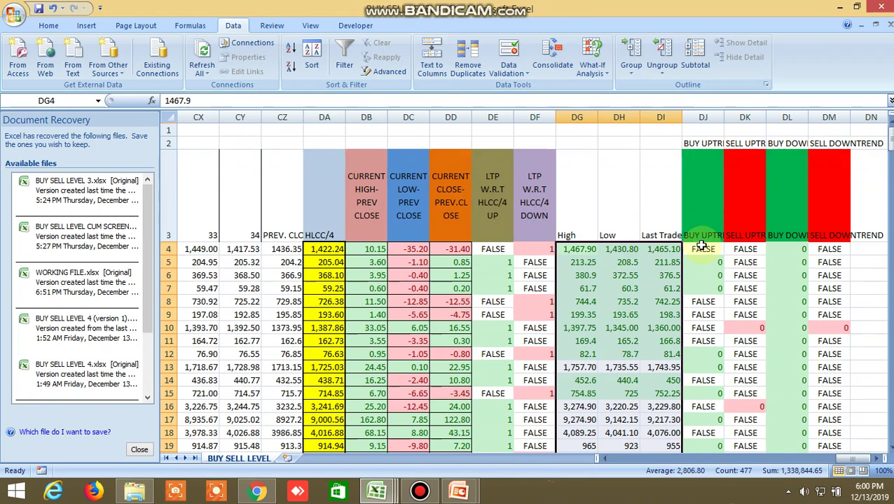
left_click(700, 249)
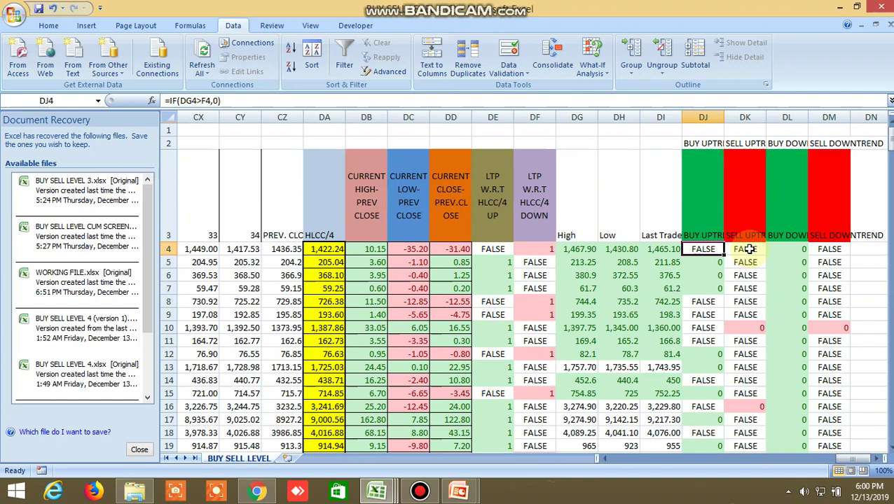
left_click(748, 249)
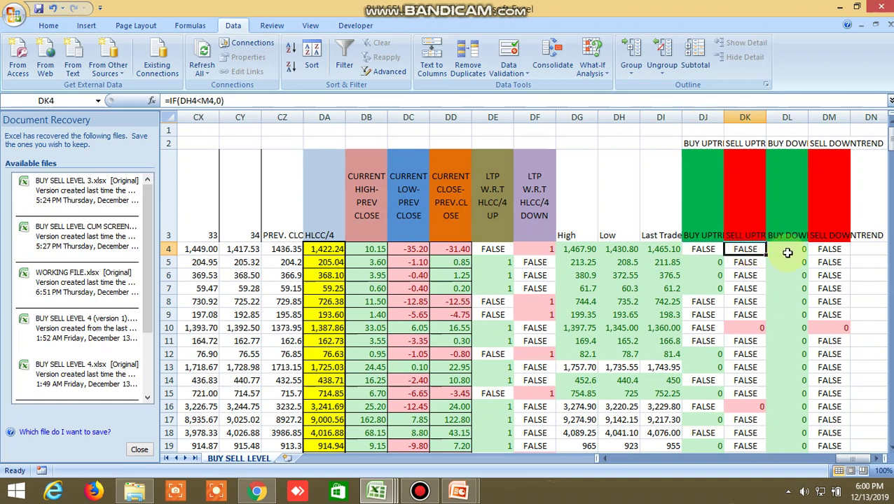
left_click(790, 250)
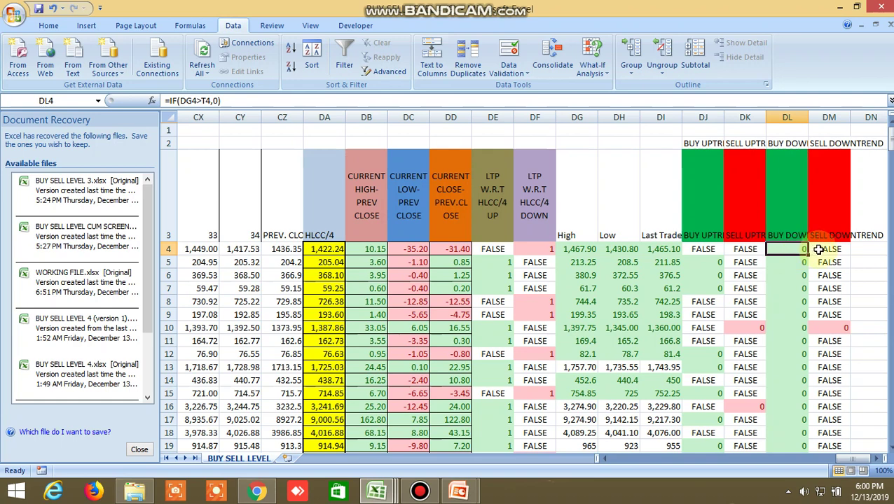
left_click(818, 250)
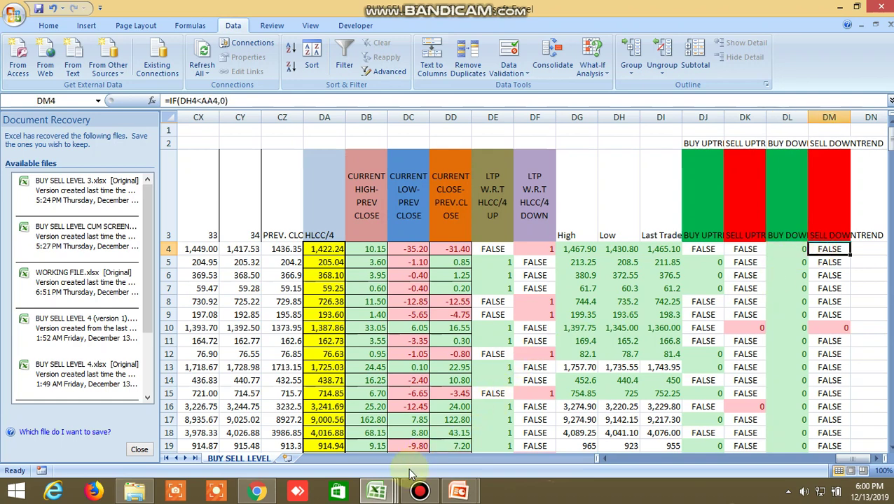
left_click(376, 492)
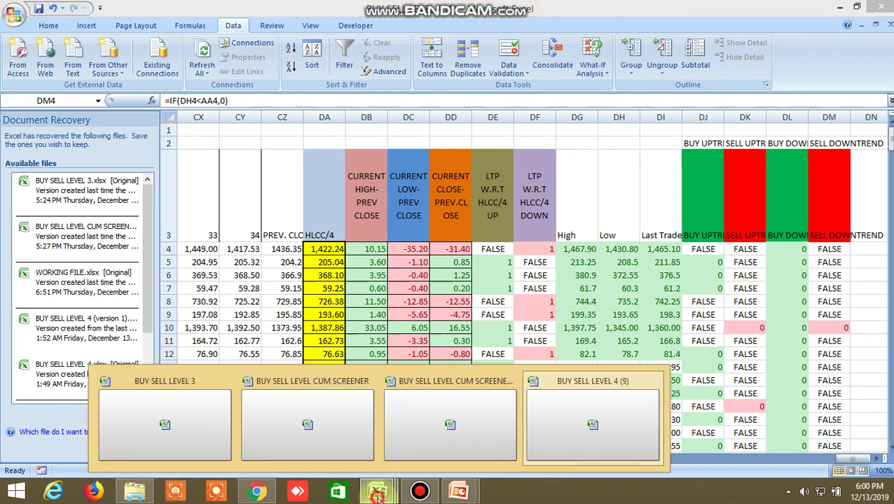
Step: Switch to the BUY SELL LEVEL CUM SCREENER 1 workbook and check NMDC's UP formula in JY102
left_click(467, 424)
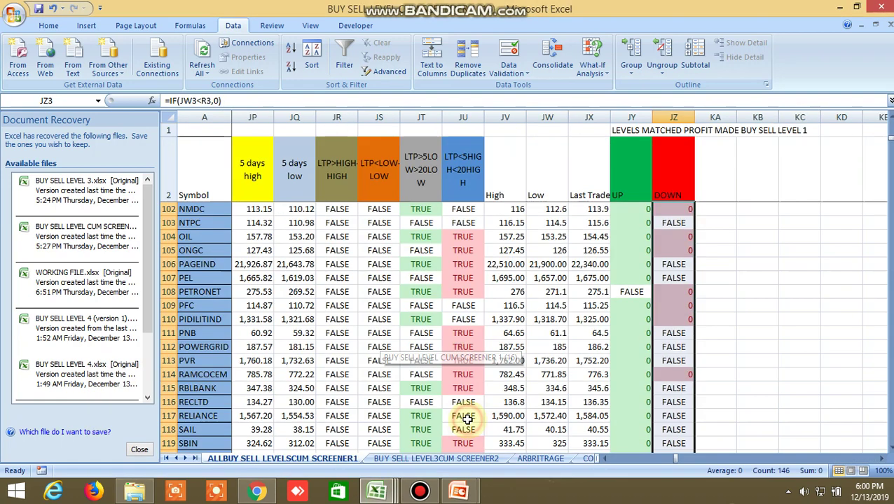
left_click(638, 209)
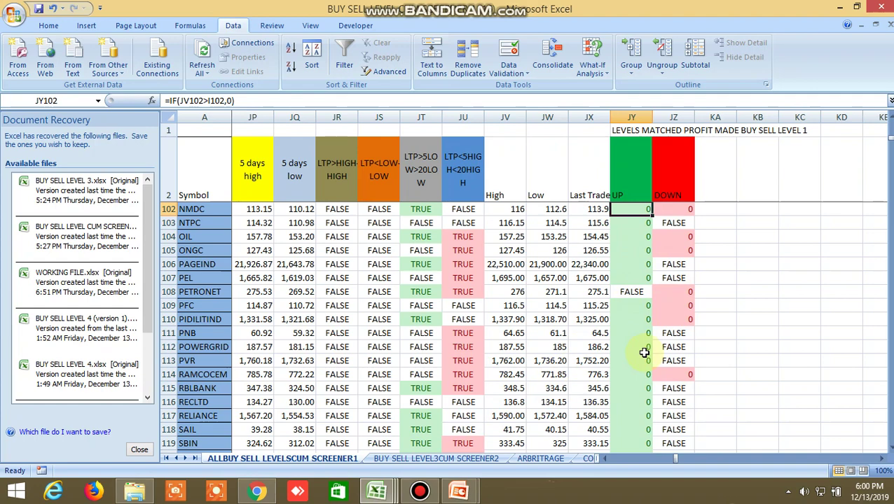
scroll(644, 352, "down", 1)
scroll(644, 352, "down", 2)
scroll(643, 353, "up", 1)
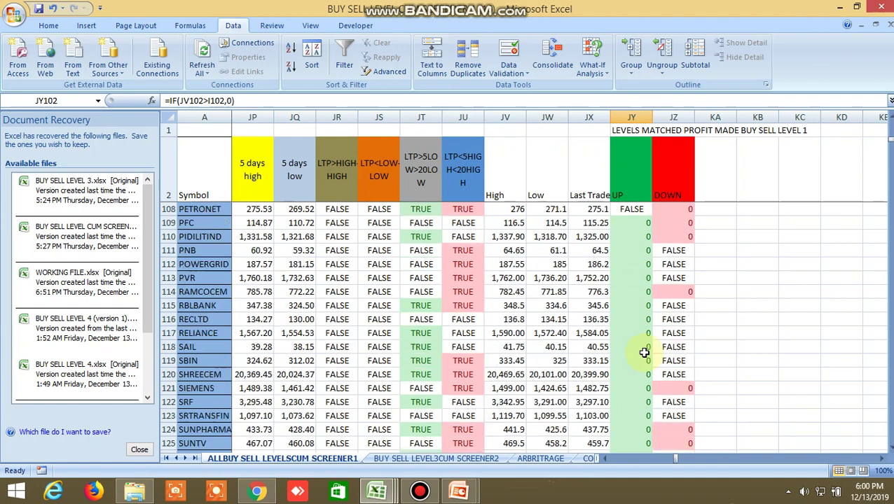
scroll(643, 353, "up", 3)
scroll(644, 352, "up", 4)
scroll(644, 352, "up", 1)
scroll(643, 350, "up", 3)
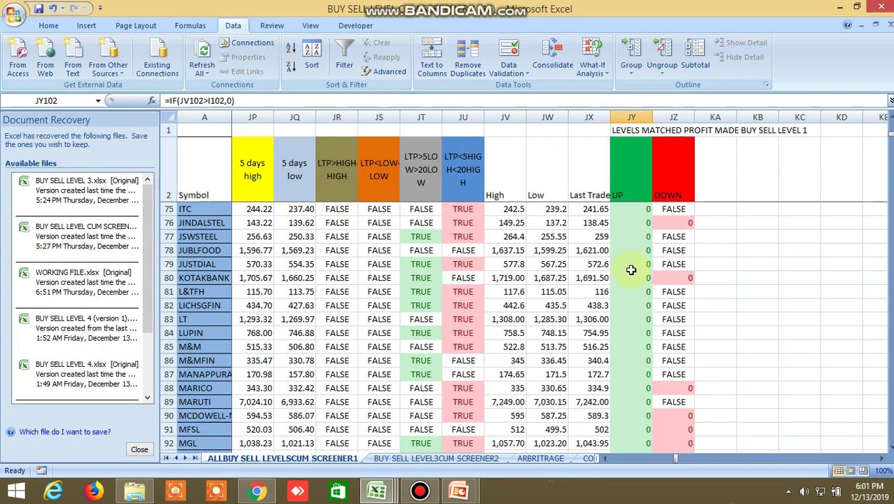
Step: Trace JSWSTEEL's UP check from JY77 and JV77 to its BUY ABOVE level 255.3979 in I77
left_click(631, 237)
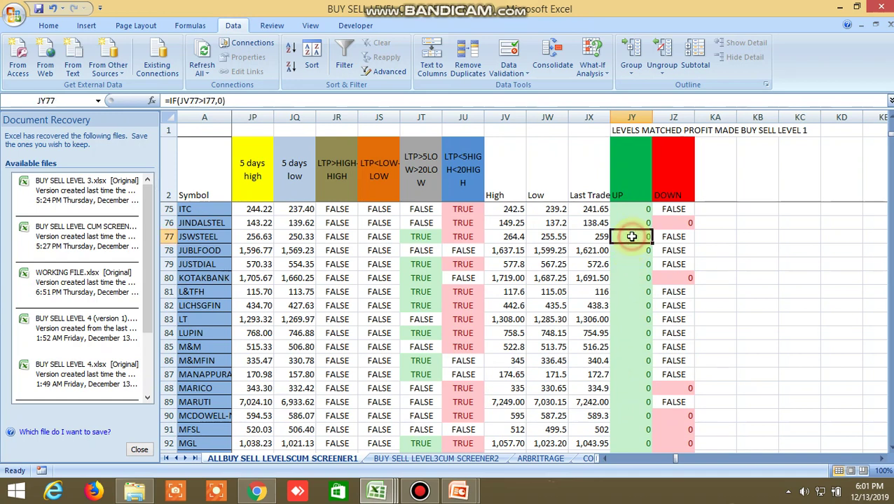
left_click(516, 237)
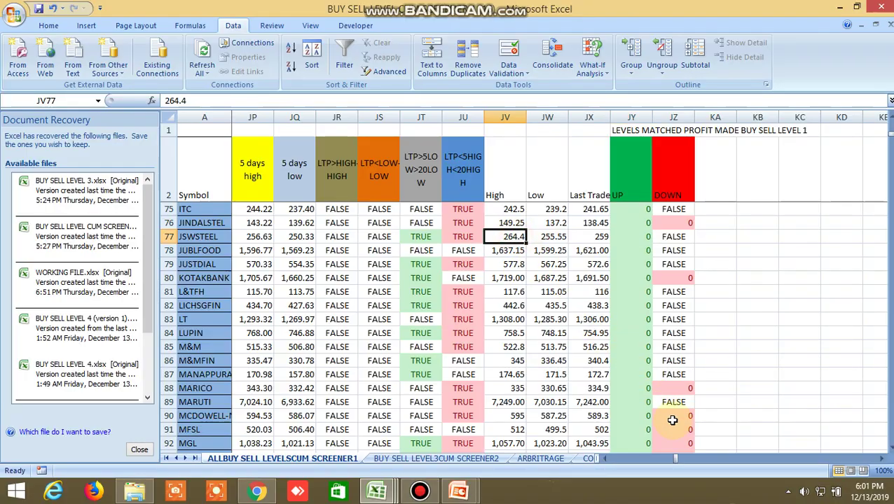
left_click_drag(676, 459, 609, 463)
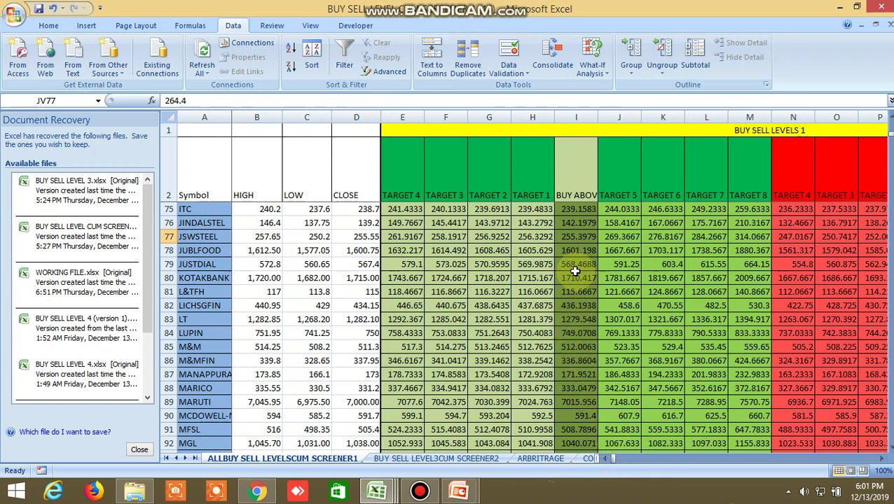
left_click(577, 238)
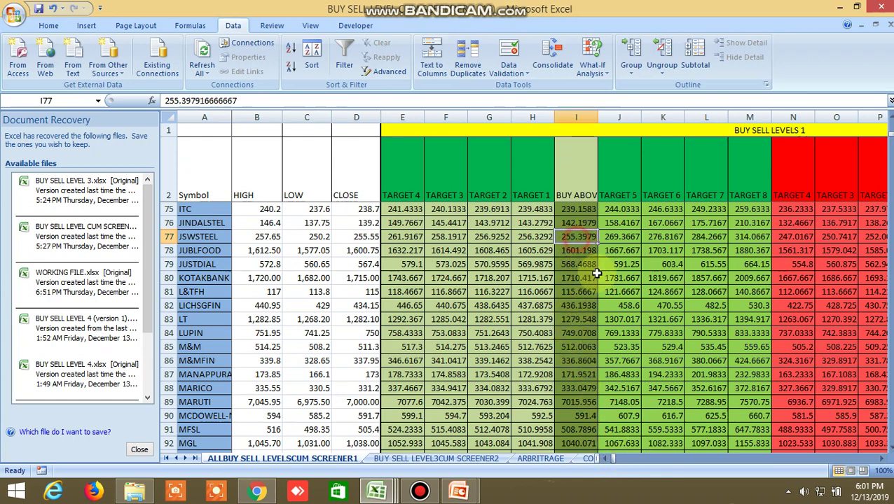
left_click(257, 492)
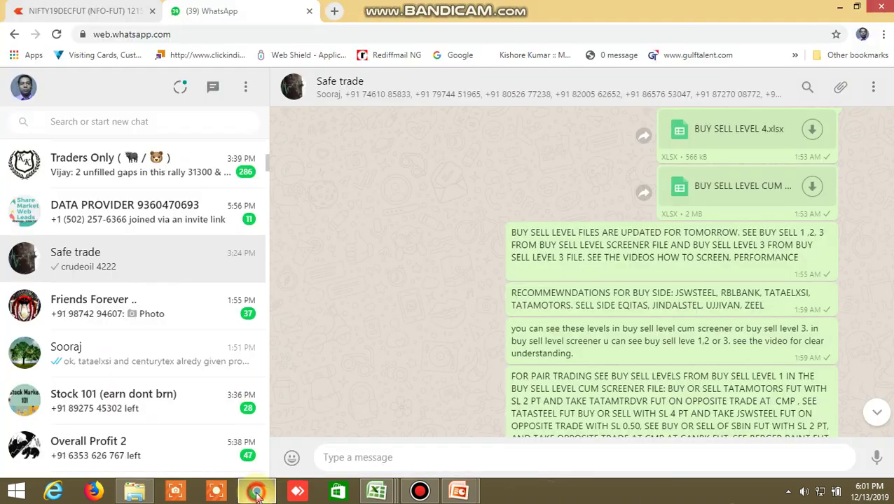
left_click(93, 12)
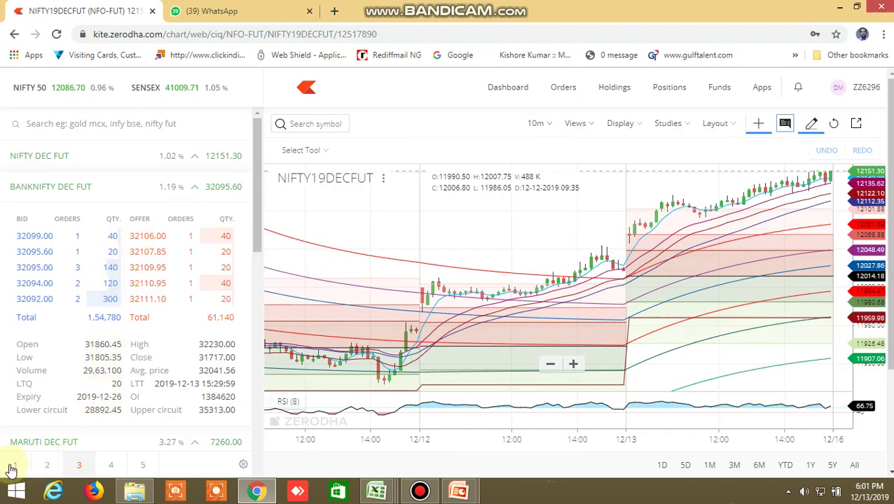
Step: Show Kite watchlist page 1, then read RBLBANK's BUY ABOVE level 333.1833 in I115 of the screener
left_click(12, 466)
key("alt+Tab")
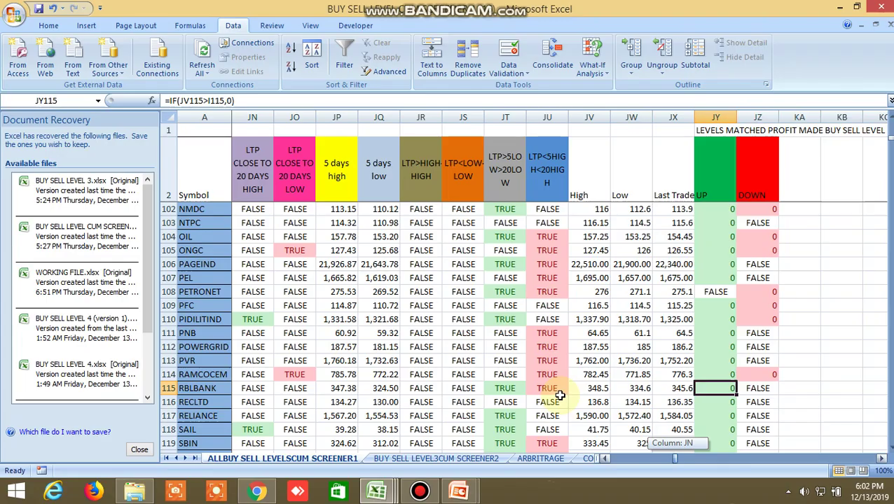
scroll(560, 396, "left", 15)
left_click(571, 389)
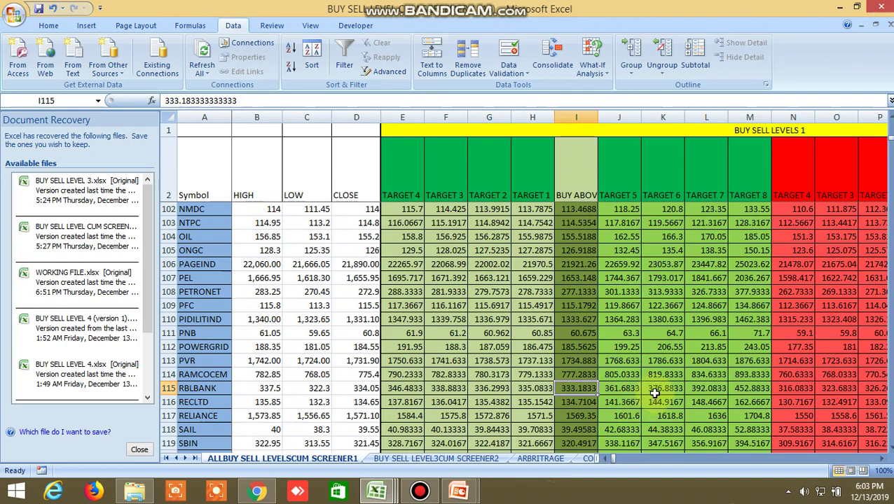
left_click(257, 492)
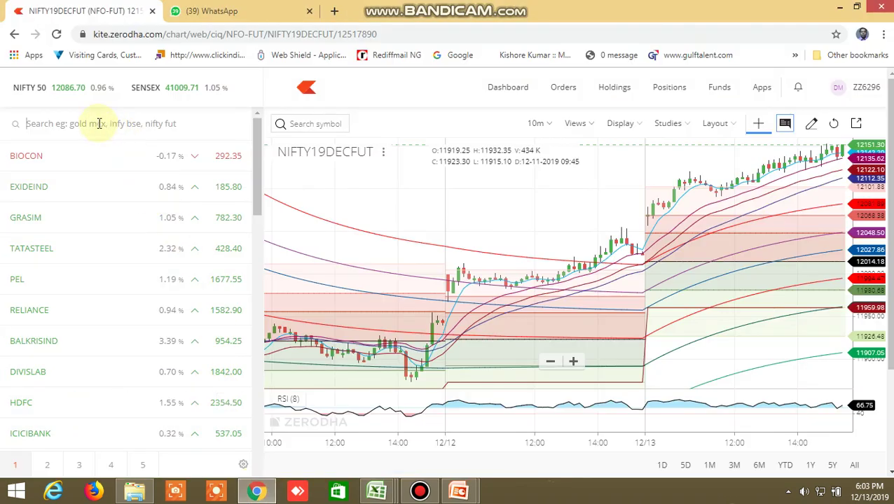
Step: Search the Kite watchlist for JSWSTEEL and add the NSE result
type("jsws")
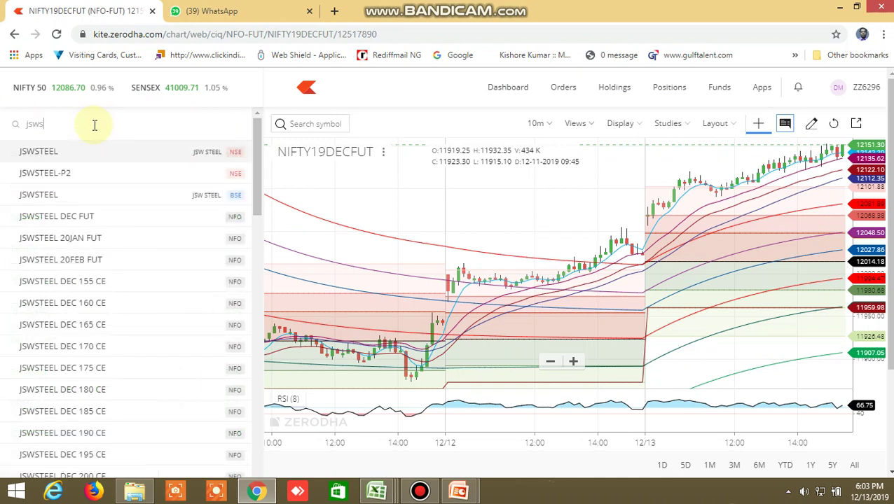
type("teel")
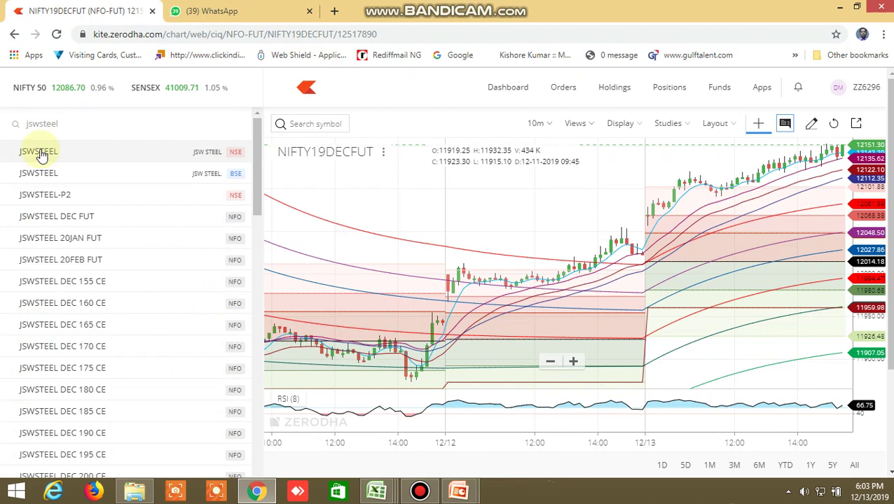
left_click(39, 151)
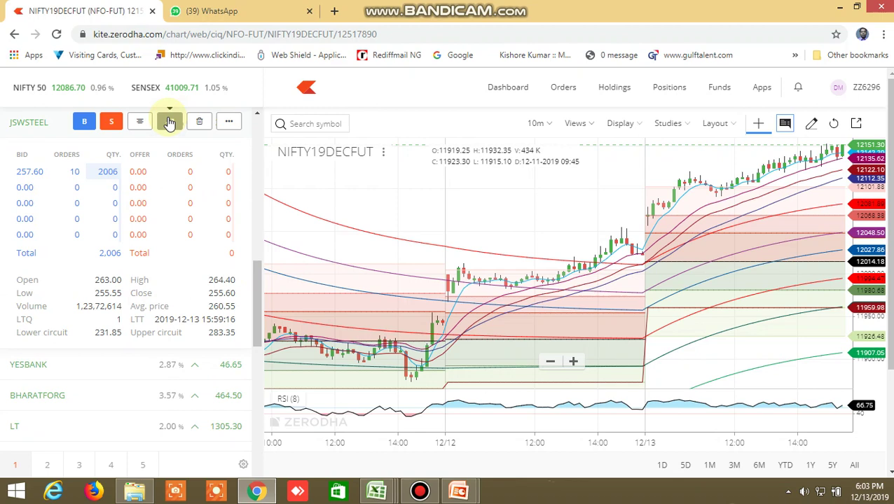
mouse_move(376, 491)
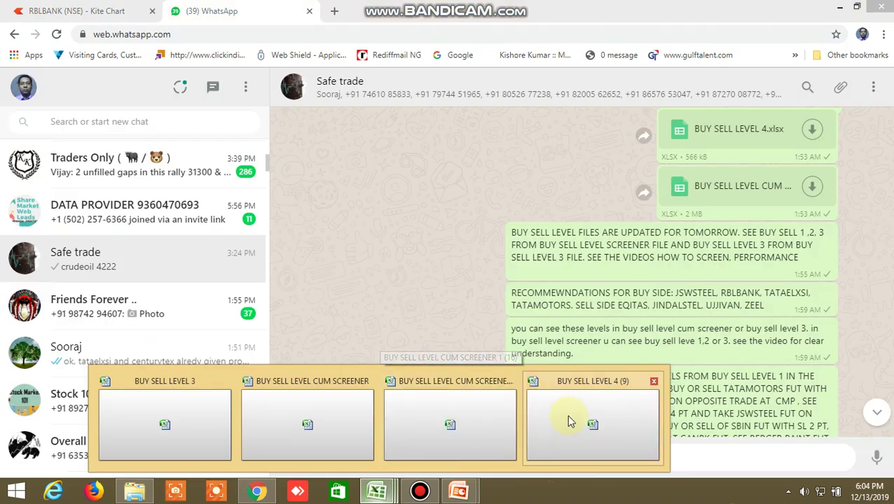
Step: Read TATACHEM's and TATAELXSI's BUY ABOVE levels in I126 and I127 (846.6521), then return to the browser
left_click(427, 414)
scroll(469, 347, "down", 2)
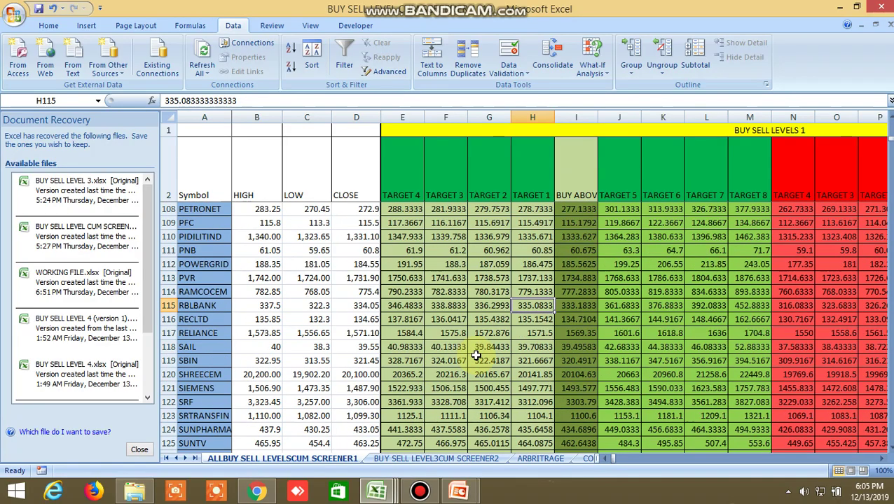
scroll(478, 354, "down", 3)
scroll(475, 355, "down", 2)
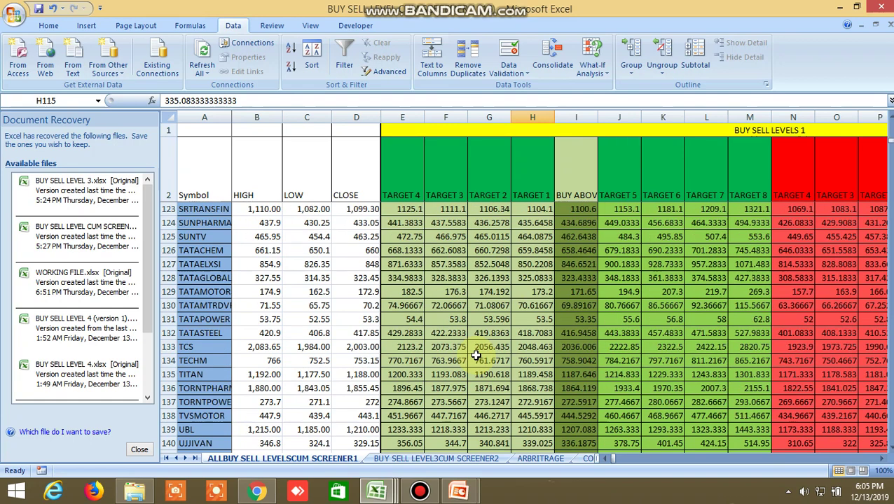
scroll(475, 356, "up", 2)
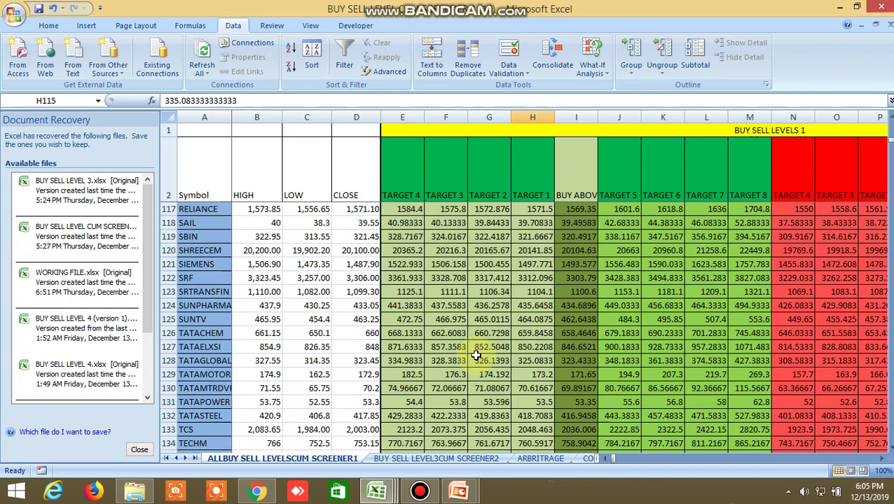
left_click(576, 335)
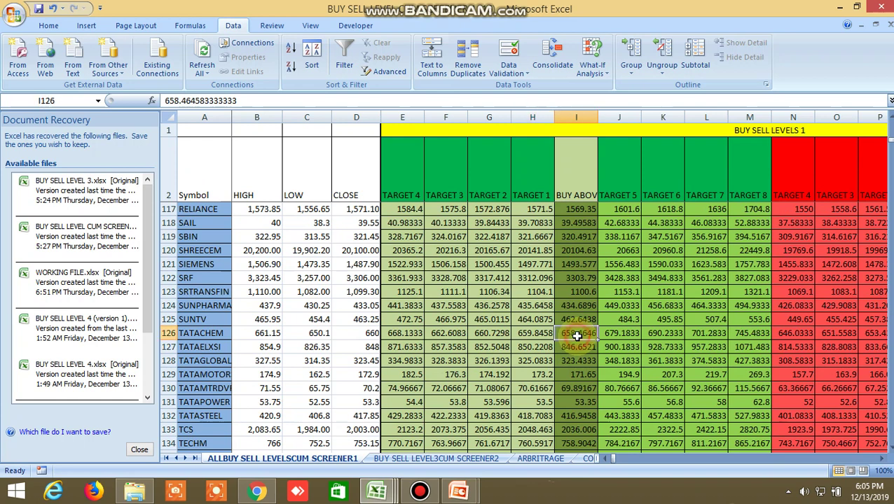
left_click(580, 349)
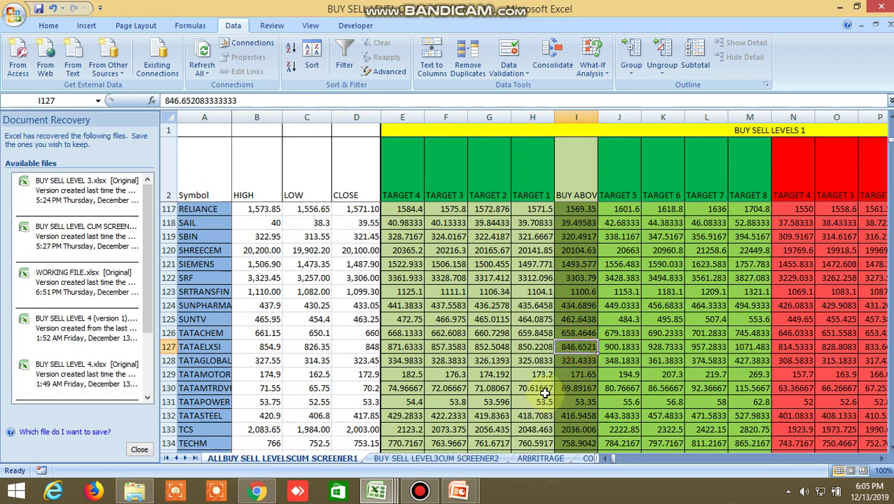
left_click(261, 493)
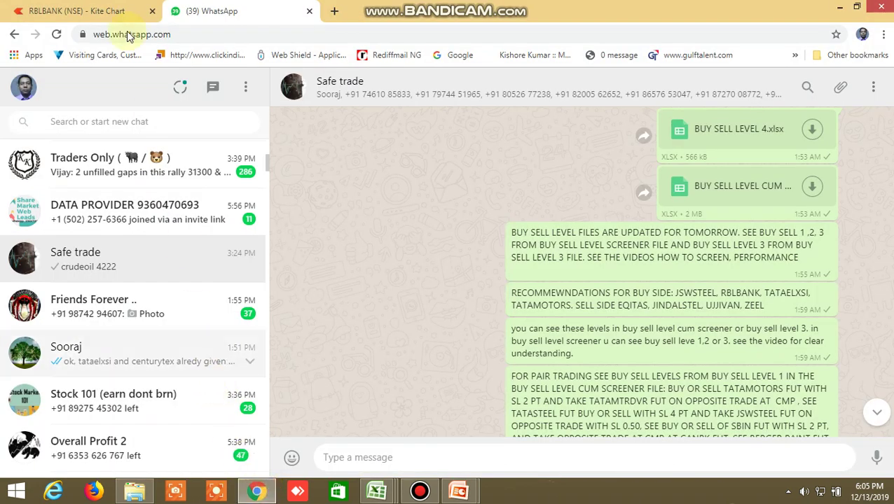
Step: Chart TATAELXSI from the Kite watchlist via its market depth on the RBLBANK tab, then return to Excel
left_click(90, 11)
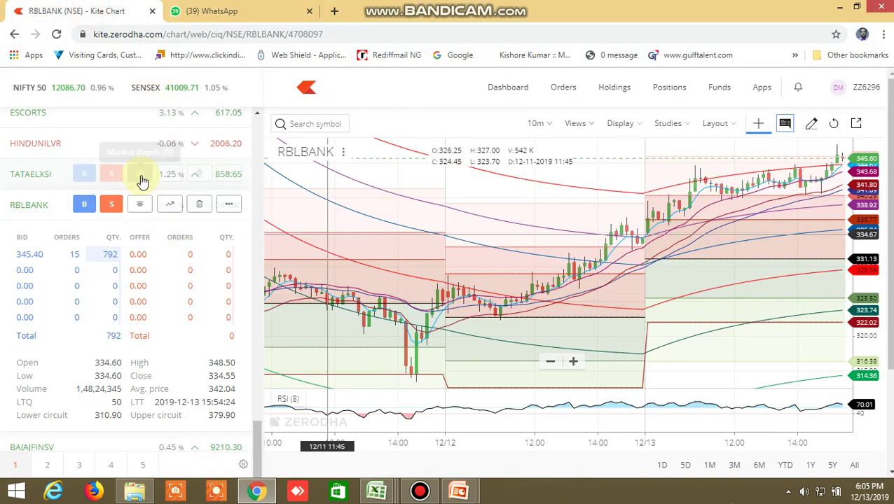
left_click(141, 175)
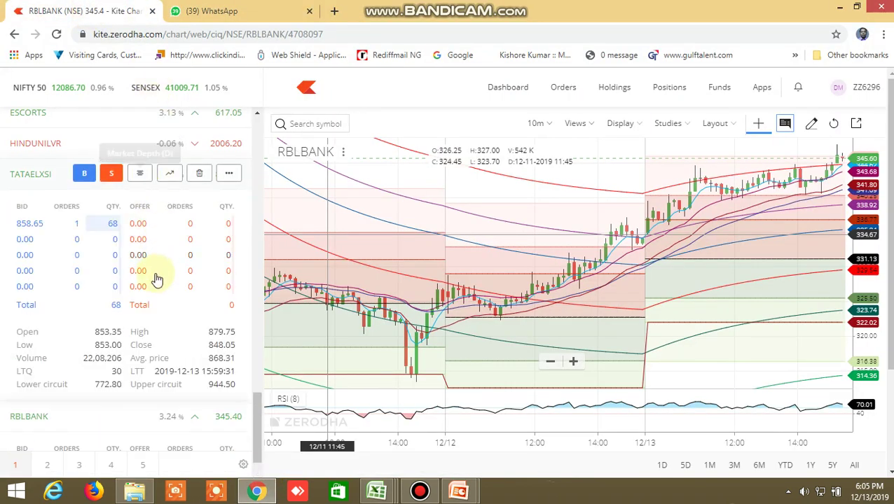
left_click(173, 177)
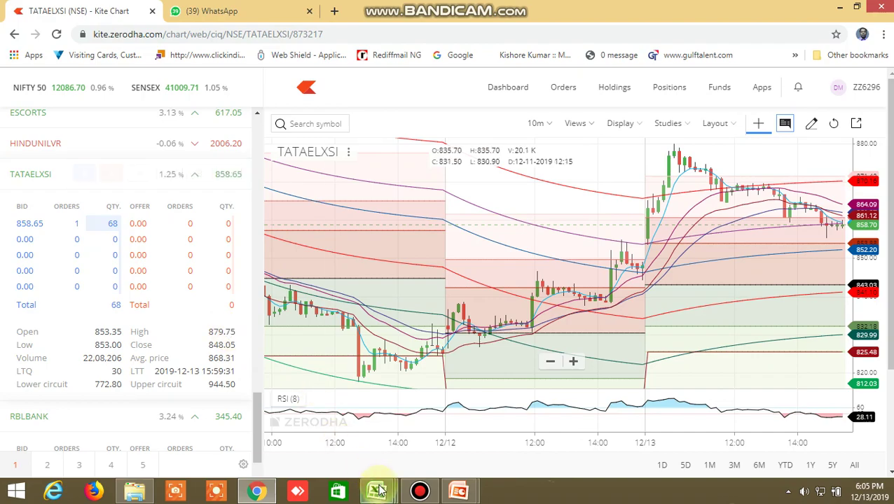
mouse_move(377, 491)
left_click(443, 440)
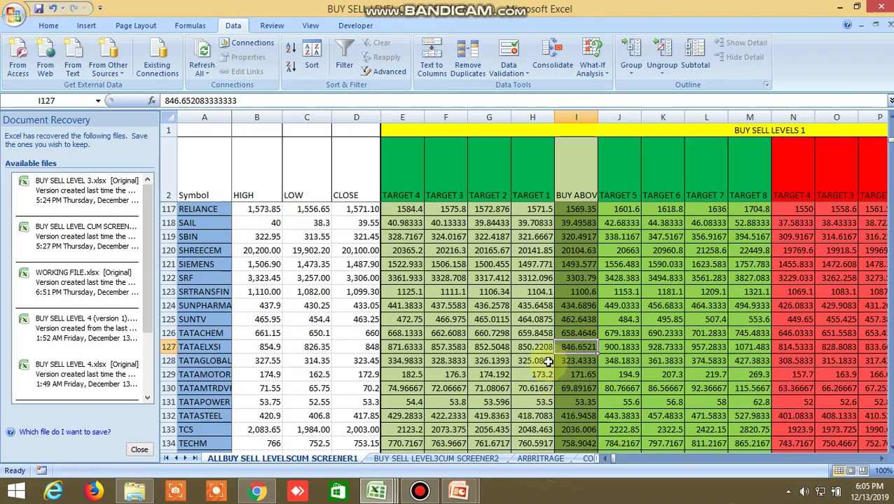
left_click(257, 492)
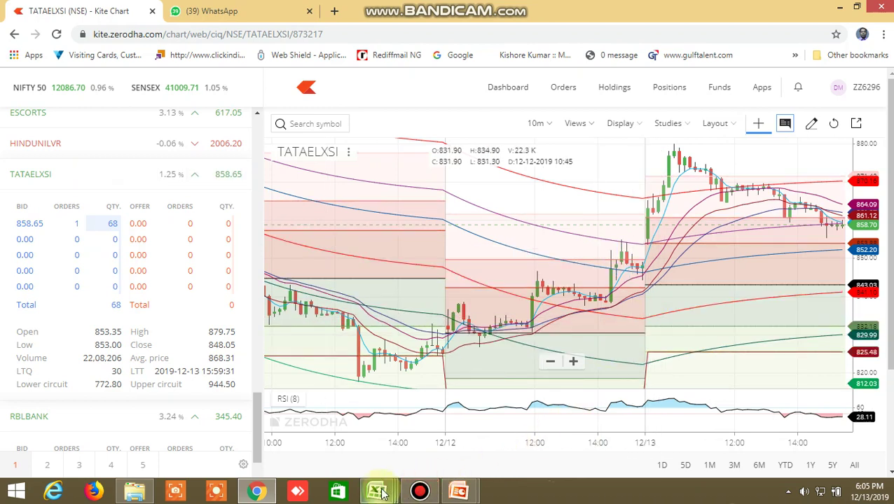
mouse_move(377, 492)
left_click(468, 428)
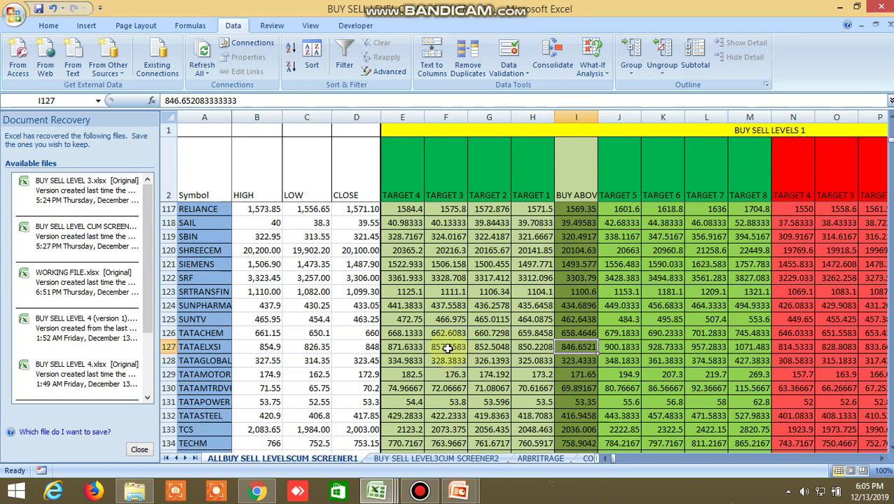
left_click(448, 348)
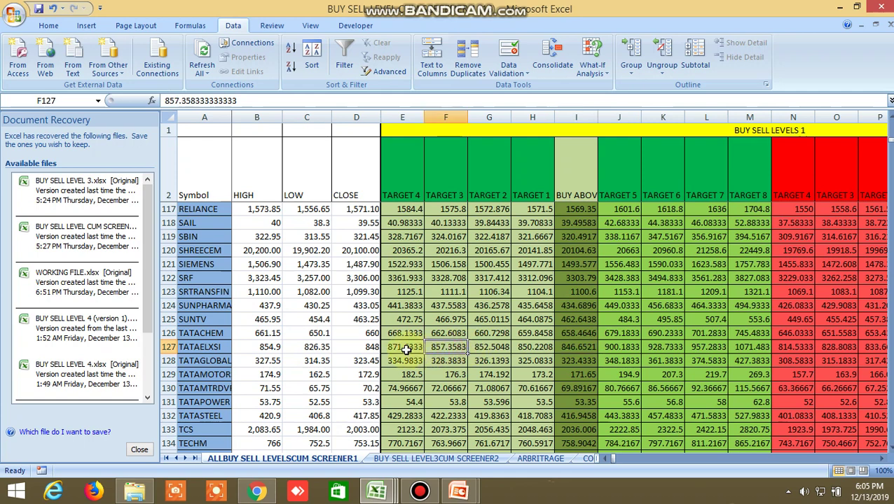
left_click(406, 350)
key("Right")
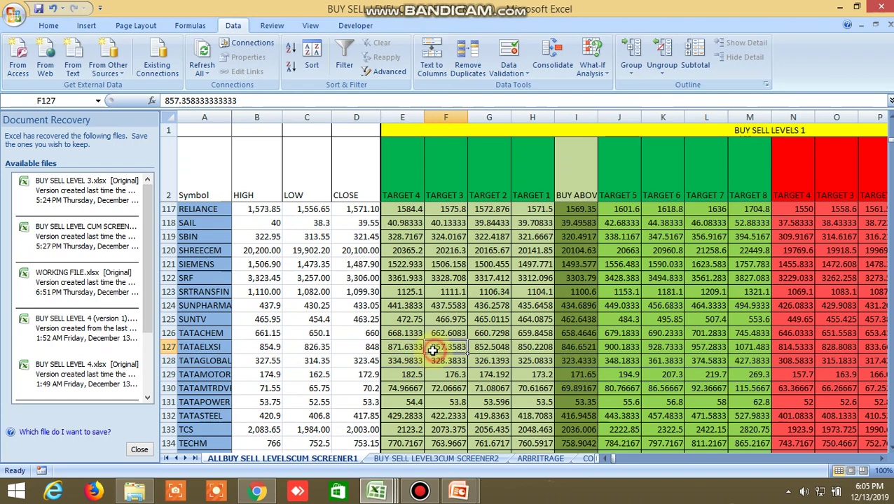
left_click(409, 348)
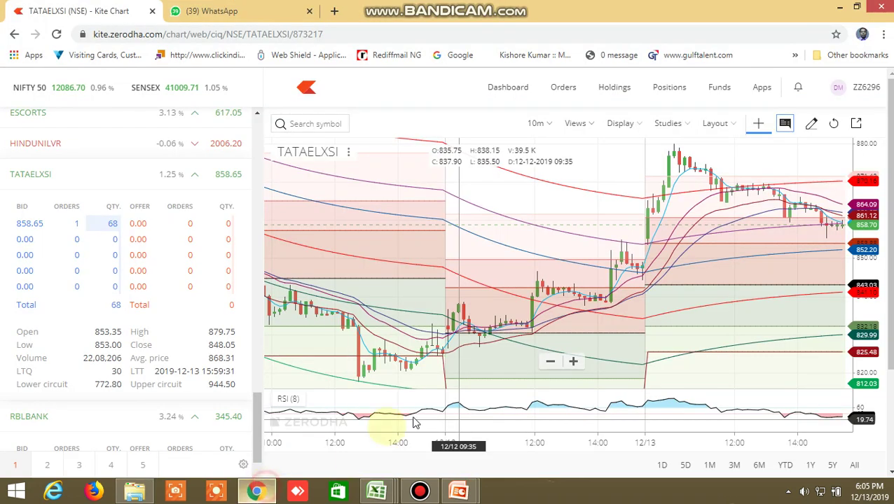
left_click(256, 491)
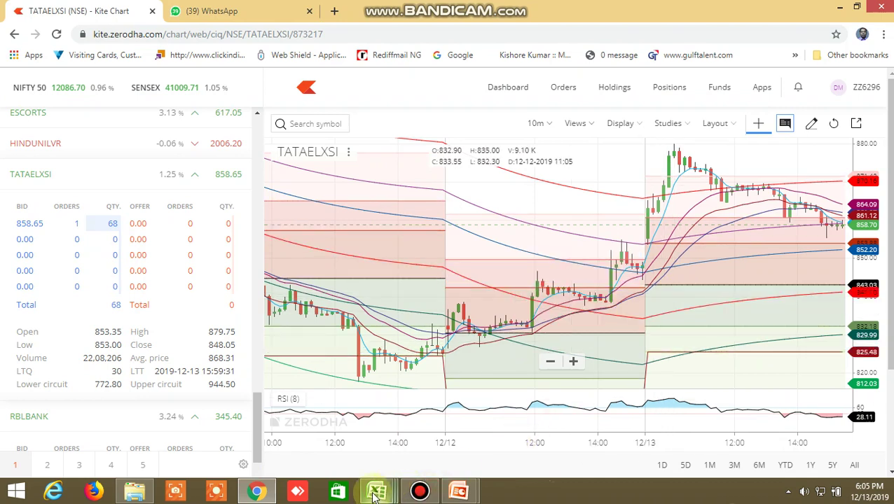
mouse_move(377, 491)
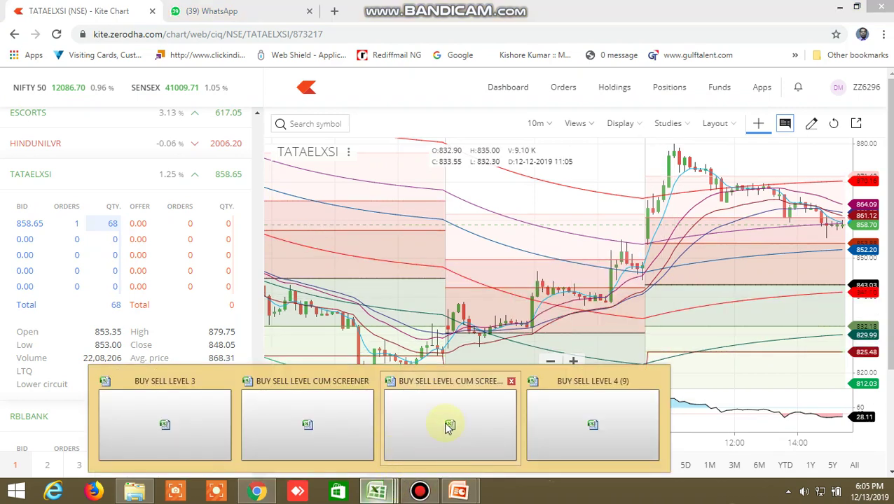
left_click(448, 428)
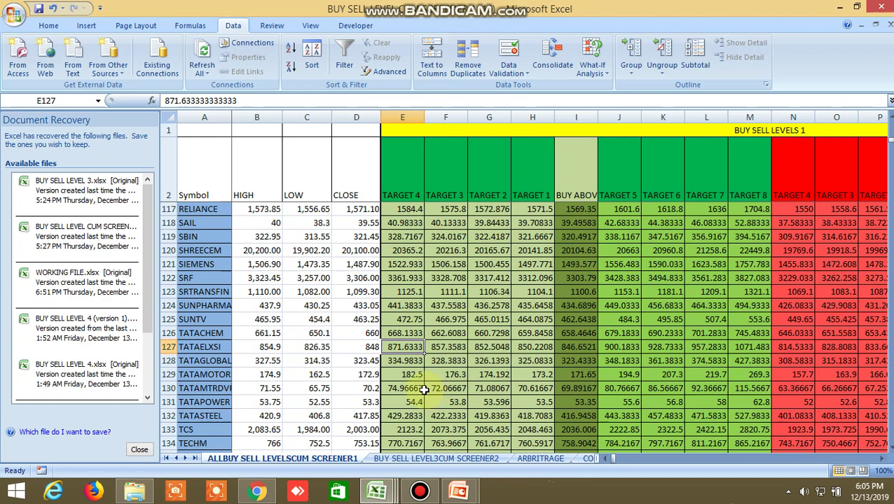
left_click(576, 362)
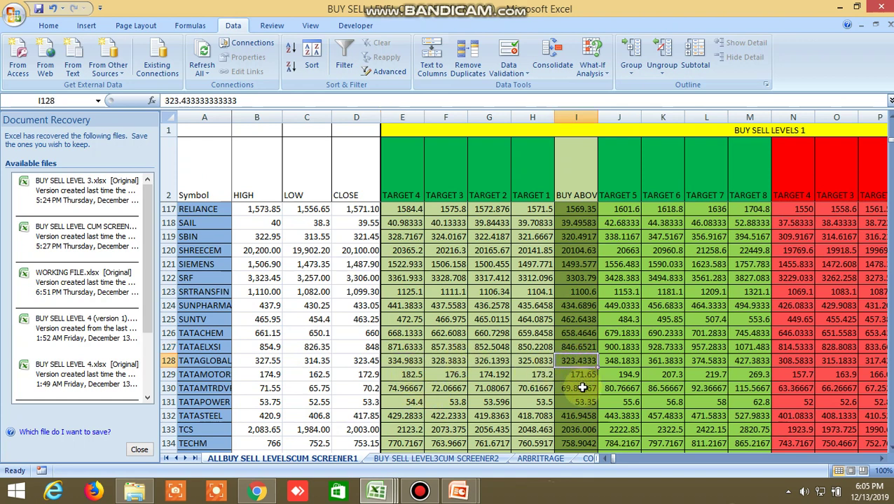
left_click(581, 376)
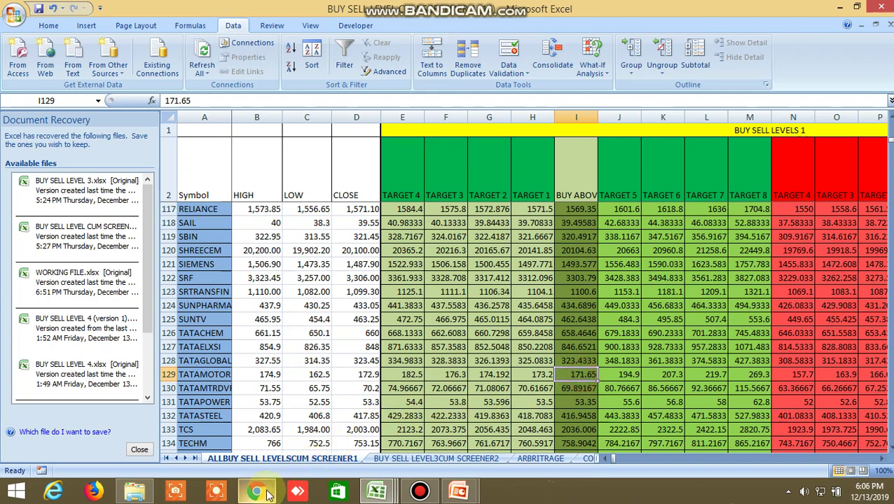
key("alt+Tab")
scroll(153, 139, "down", 5)
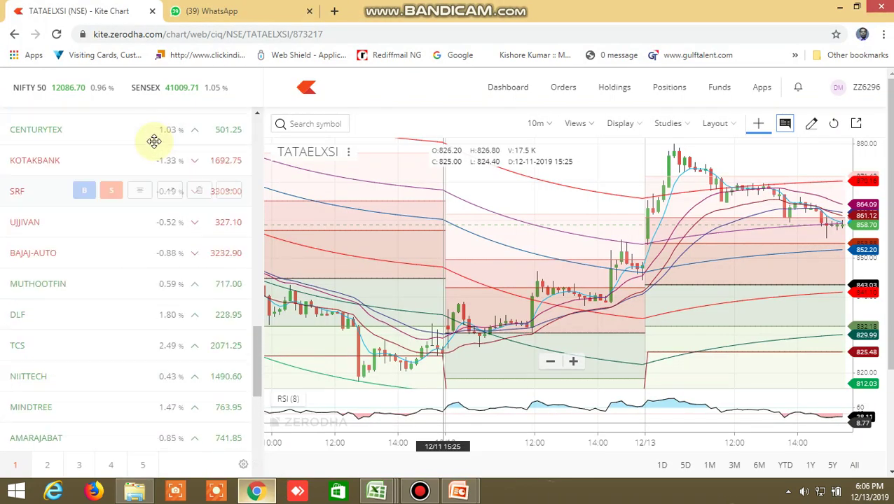
scroll(139, 131, "down", 5)
scroll(139, 132, "up", 5)
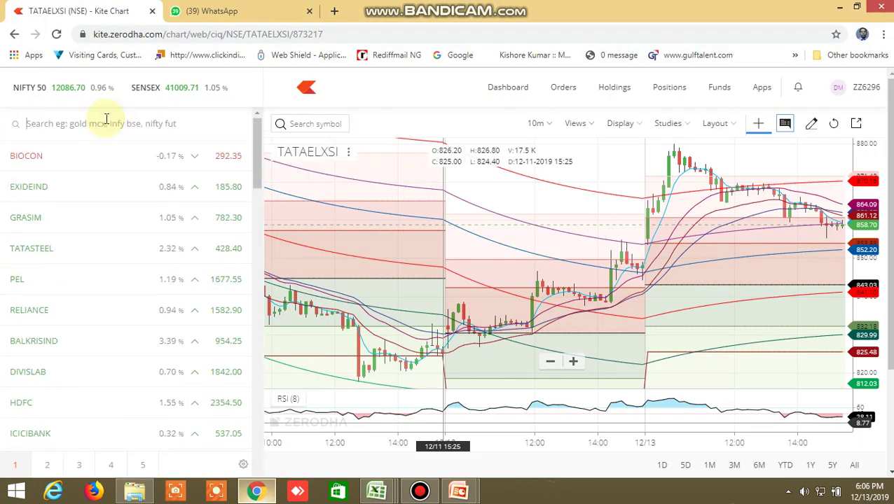
type("tata")
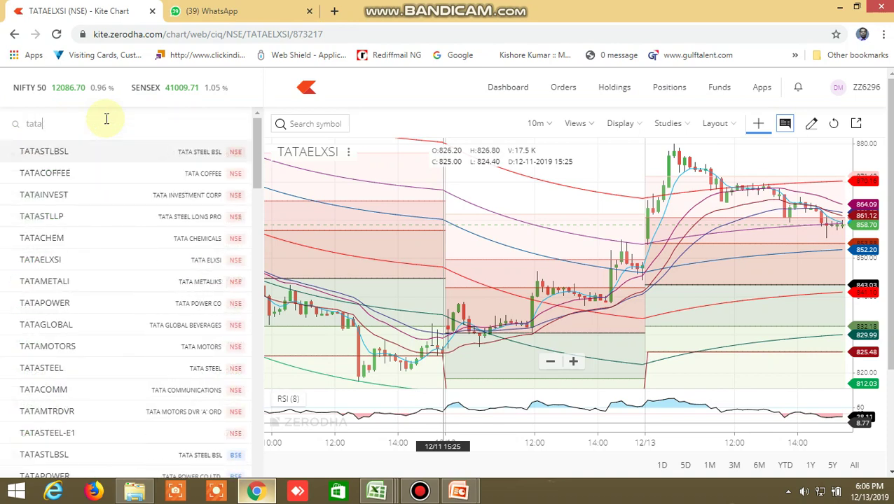
type("motors")
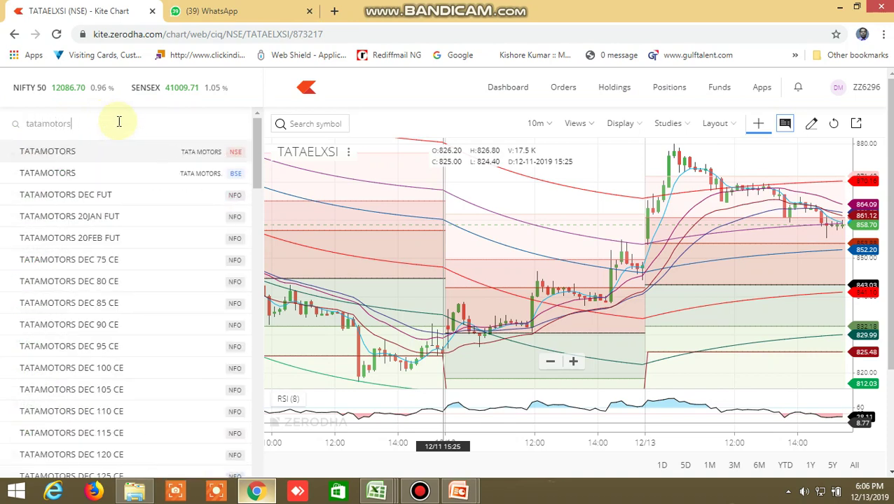
left_click(63, 150)
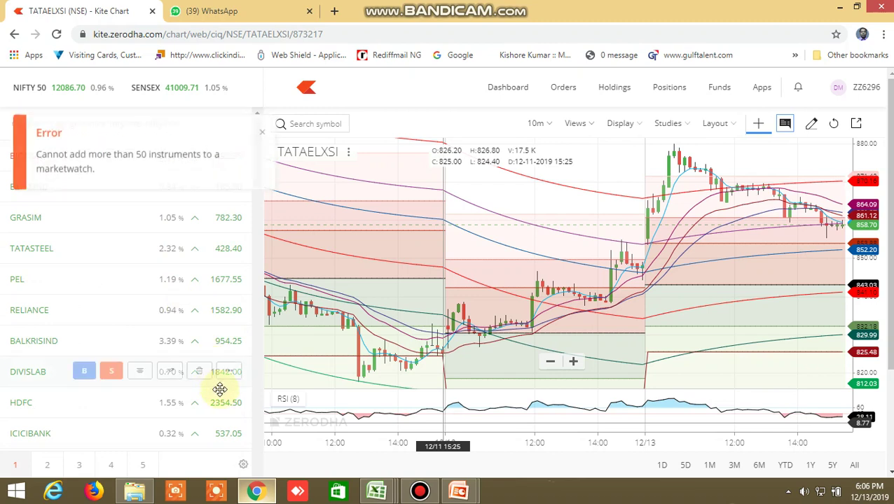
left_click(262, 138)
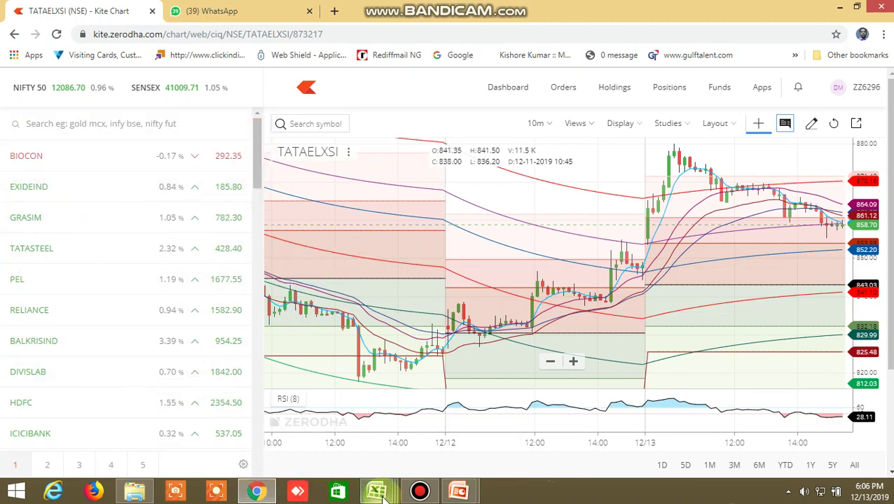
mouse_move(377, 492)
left_click(450, 420)
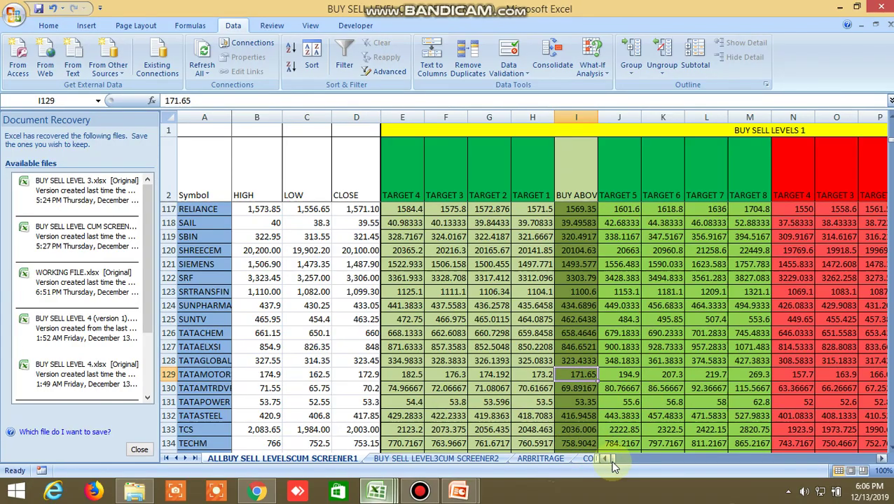
Step: Inspect TITAN's UP match formula, day high 1,203.50 and day low 1,182.60 in the screener
left_click_drag(611, 460, 676, 464)
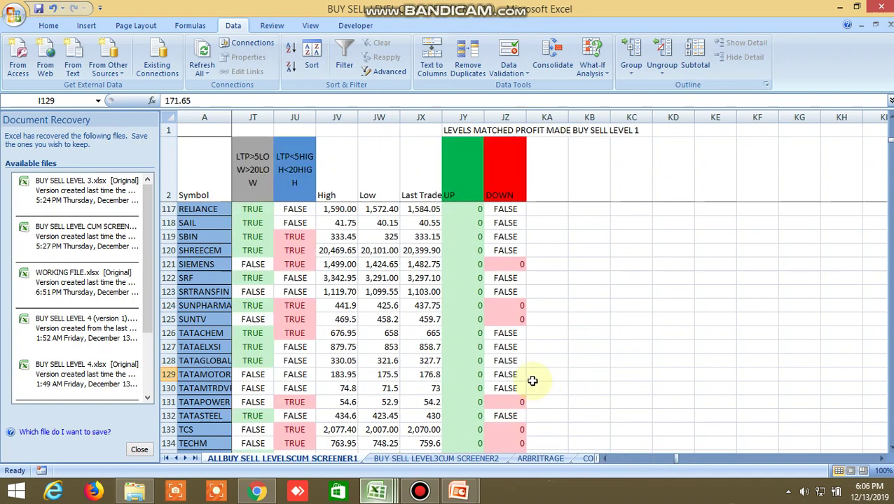
scroll(532, 380, "down", 4)
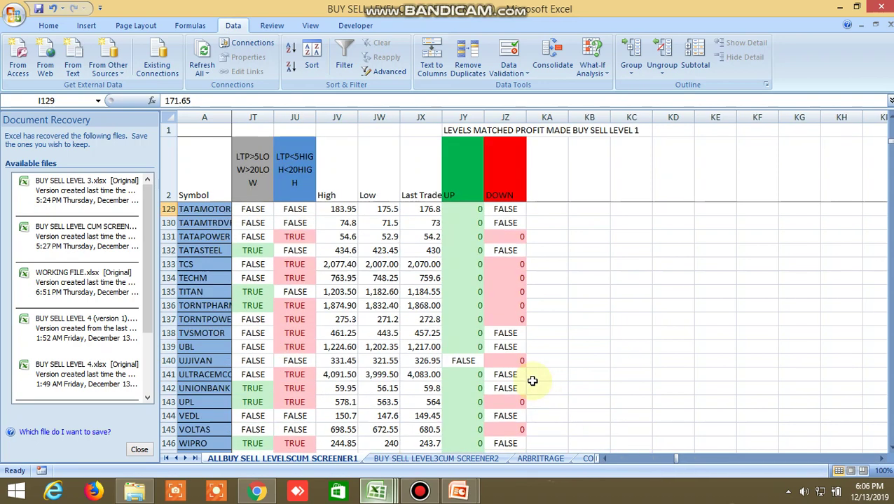
left_click(469, 296)
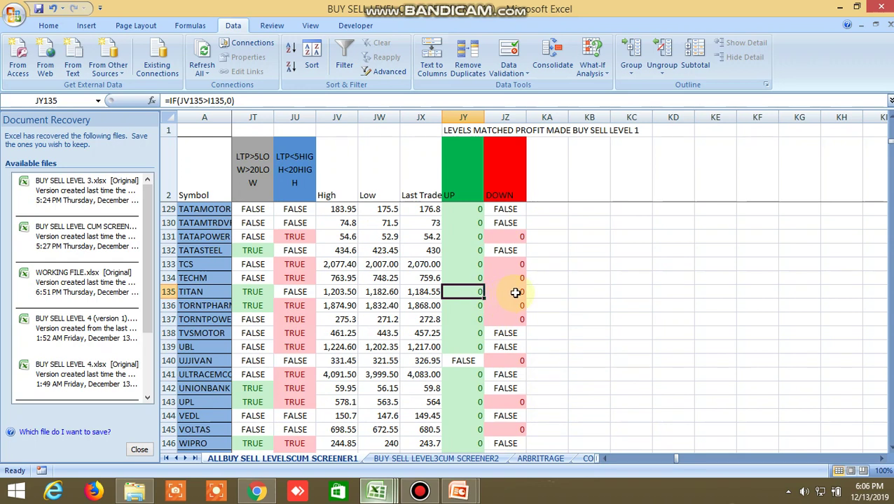
left_click(340, 294)
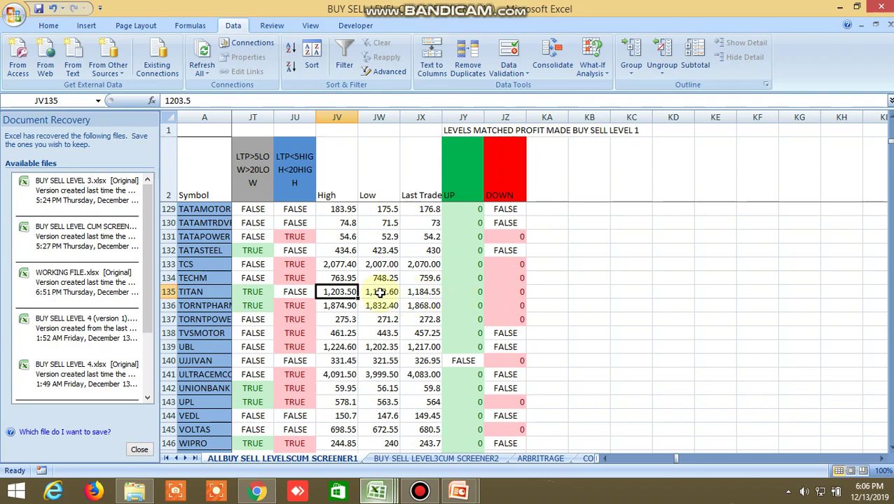
left_click(379, 294)
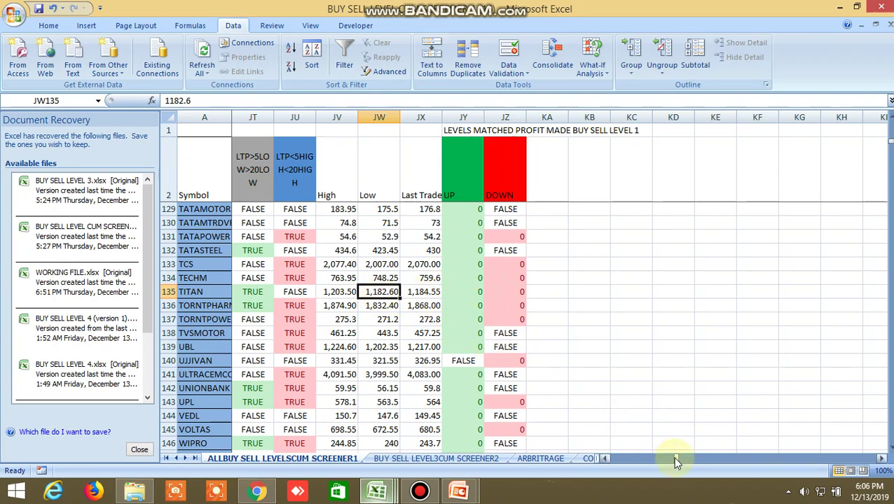
Step: Scroll back to check TITAN's buy-above level of 1187.646 in I135, then scroll right
left_click_drag(672, 457, 606, 466)
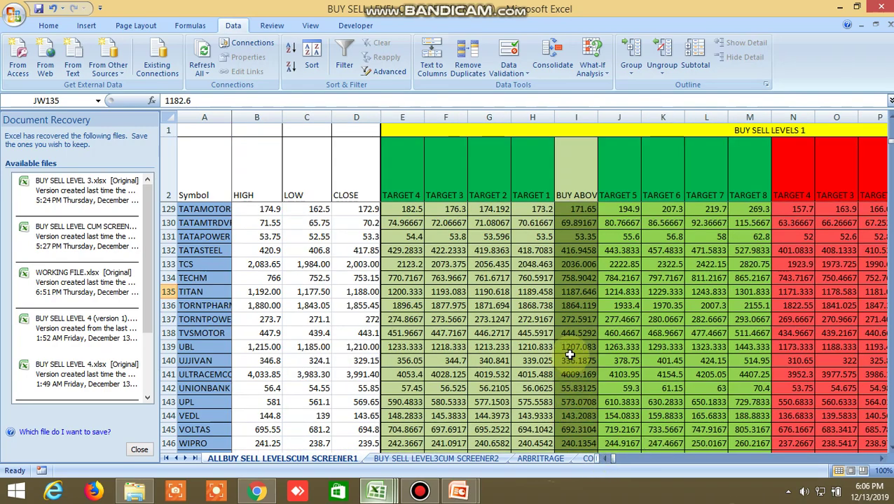
left_click(576, 293)
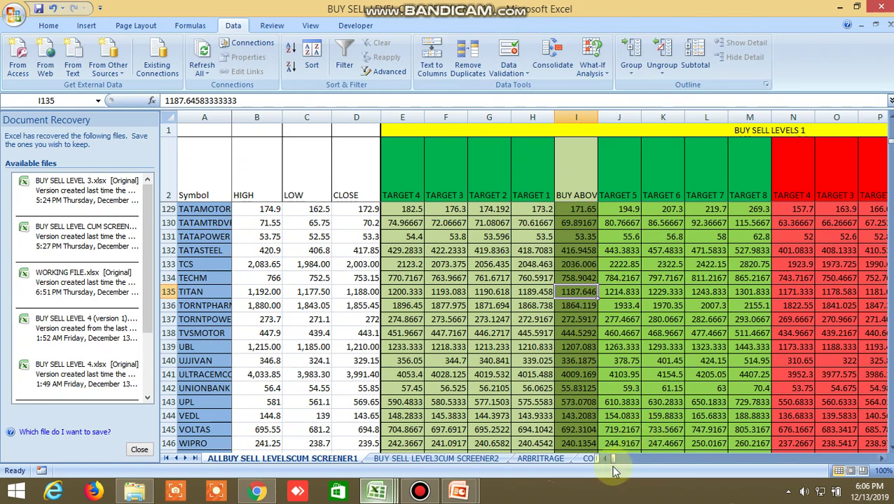
left_click_drag(614, 468, 614, 467)
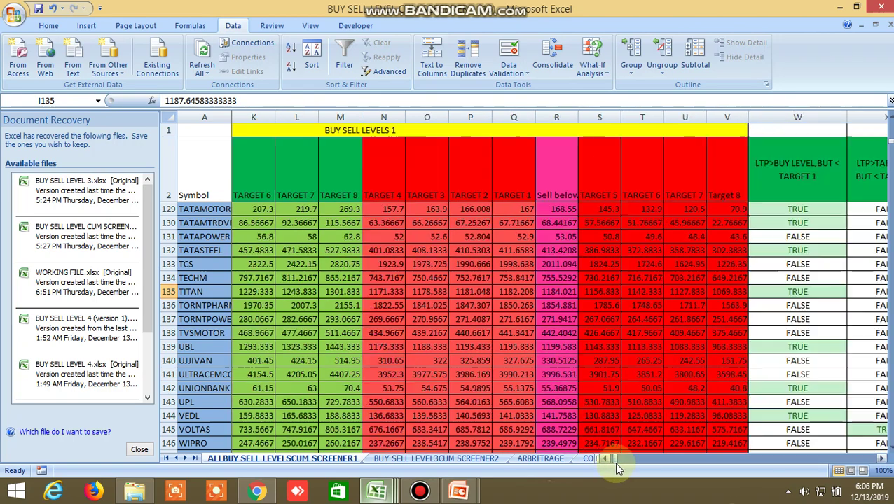
left_click_drag(613, 468, 614, 462)
Step: Replace PEL in the Kite watchlist with TITAN NSE found by searching 'titan'
mouse_move(257, 492)
left_click(210, 448)
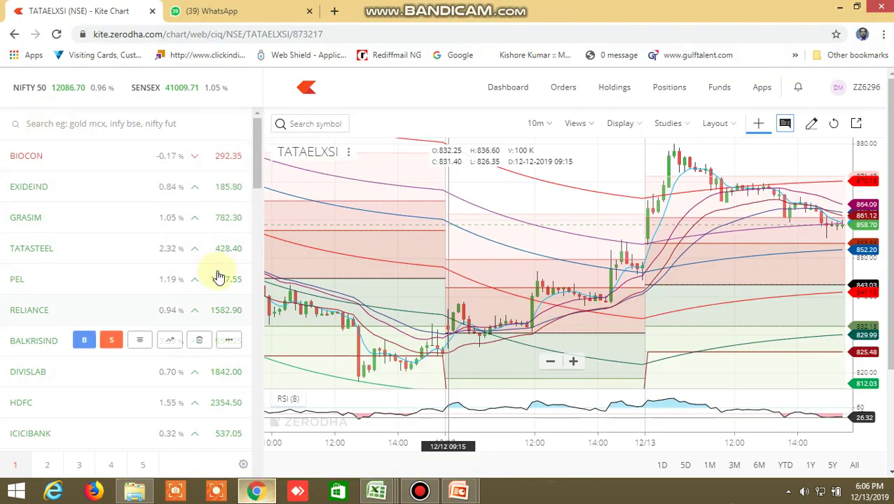
mouse_move(126, 279)
left_click(198, 280)
left_click(51, 124)
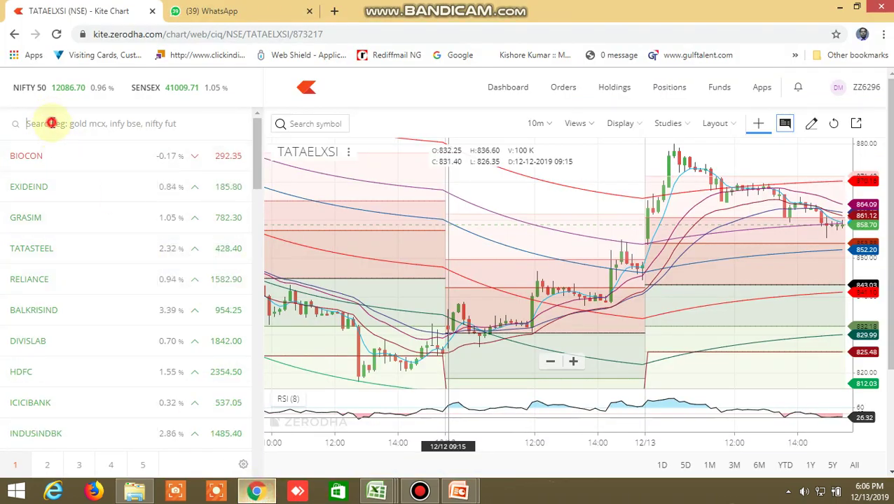
type("tita")
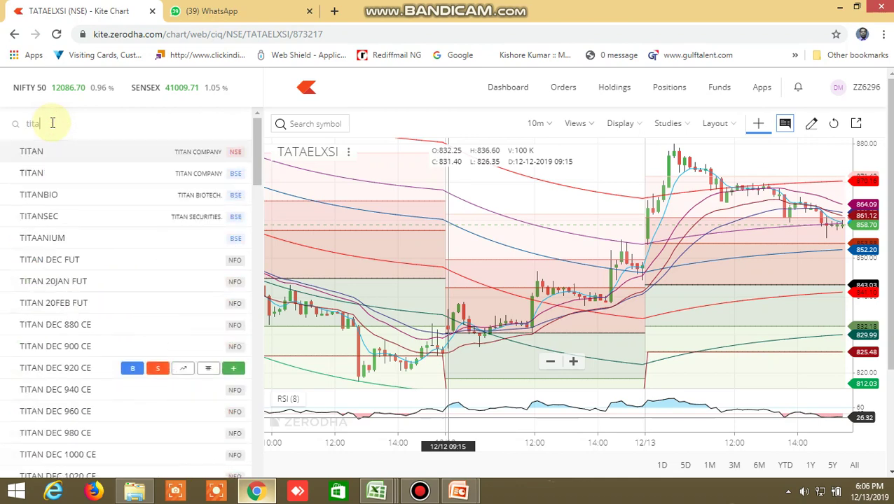
type("n")
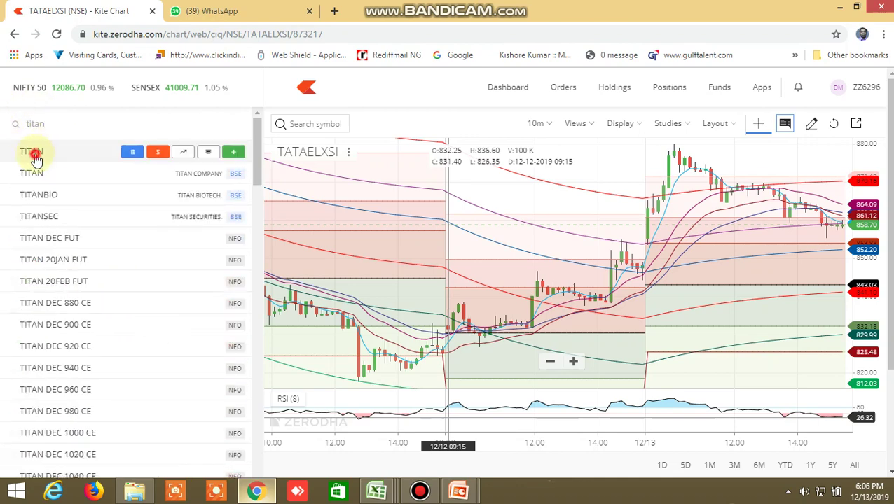
left_click(31, 150)
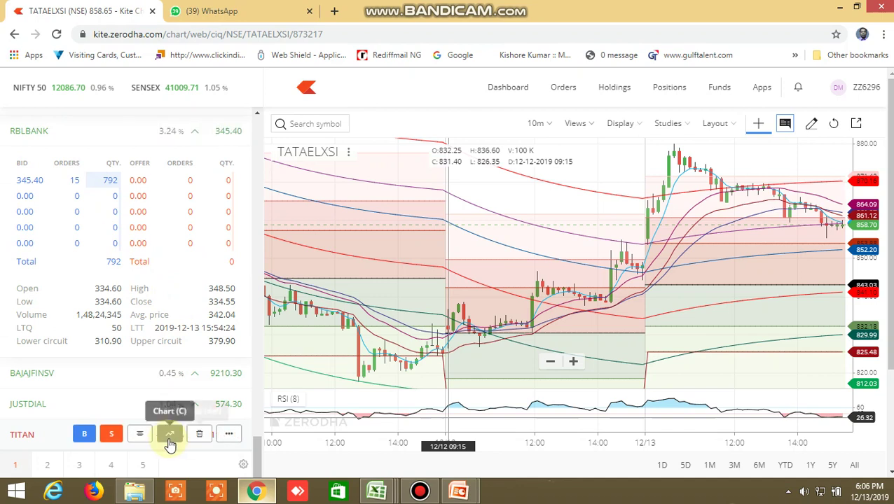
Step: Open TITAN's price chart from its watchlist market depth, then return to the screener workbook
scroll(175, 438, "down", 1)
left_click(241, 428)
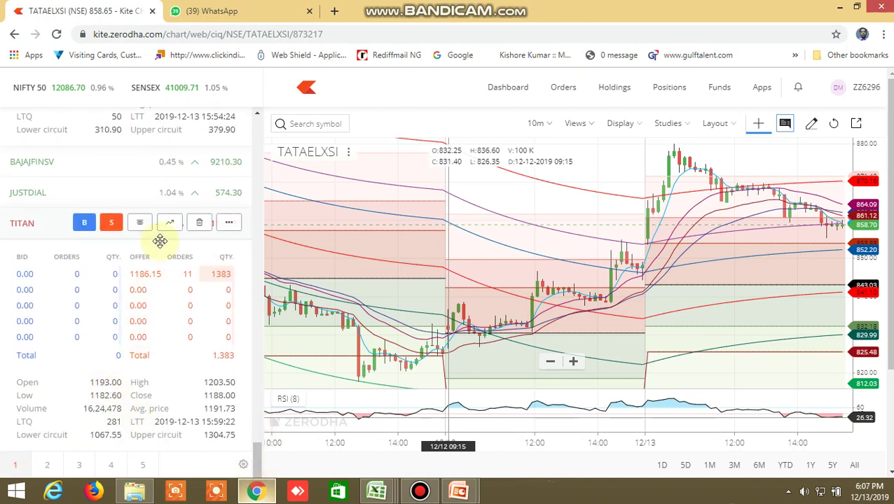
left_click(169, 225)
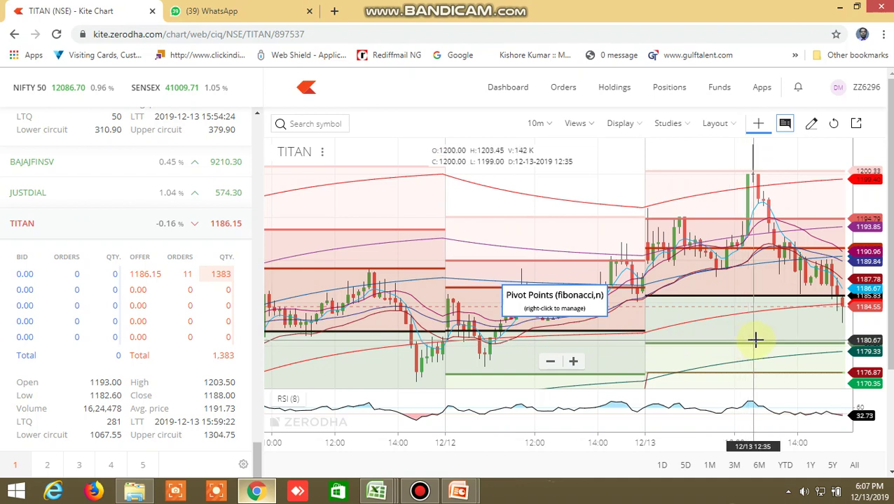
mouse_move(527, 406)
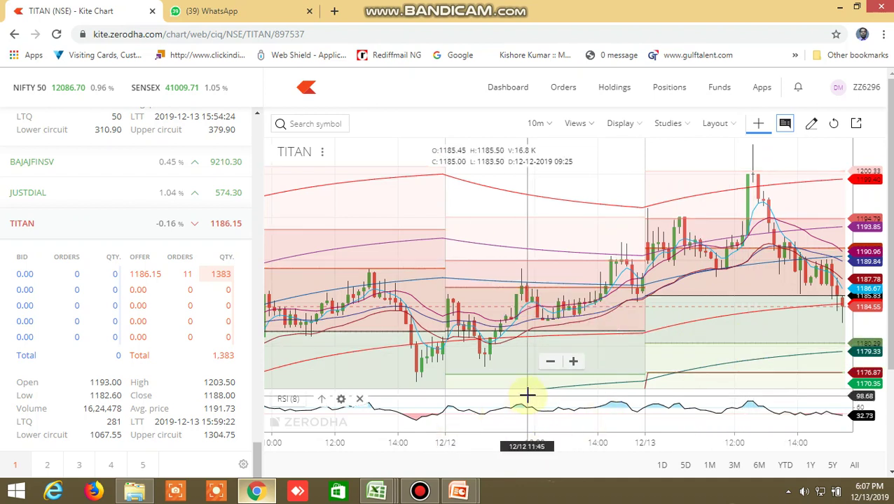
mouse_move(376, 492)
left_click(454, 423)
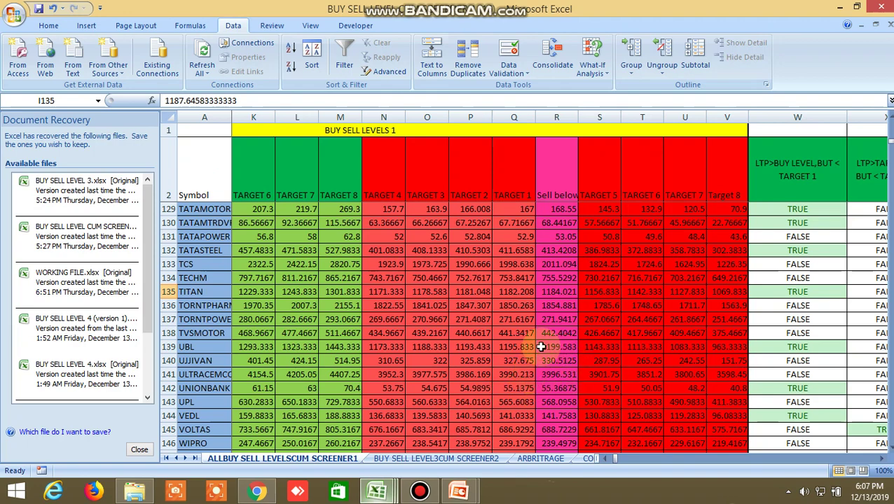
Step: Compare TITAN's 1184.021 sell-below level in R135 with the Kite chart, then bring up the BUY SELL LEVEL workbook
left_click(557, 291)
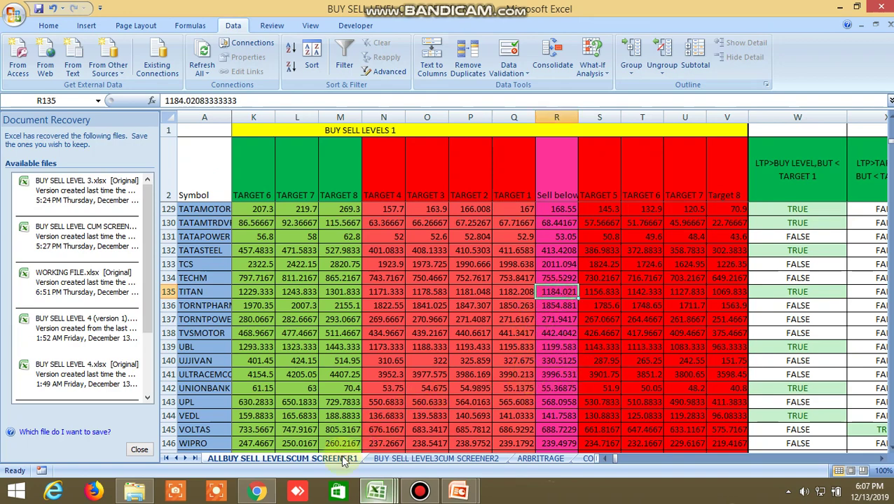
left_click(261, 493)
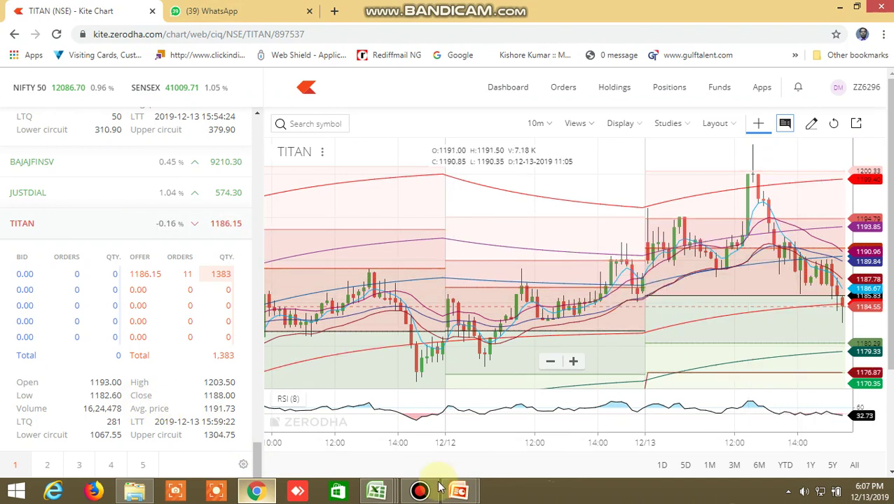
mouse_move(376, 491)
left_click(578, 419)
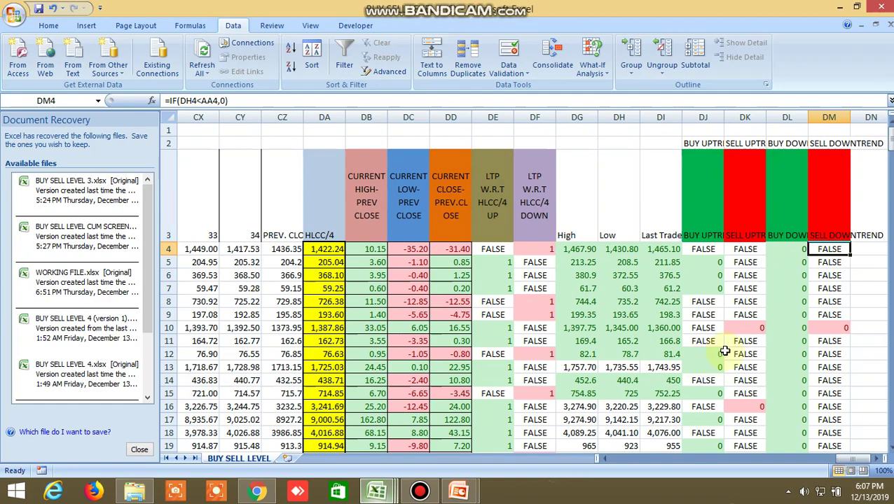
Step: Find TITAN at row 136 and check its 1196.416 buy-above level in F136, then return to the screener workbook
scroll(826, 461, "left", 5)
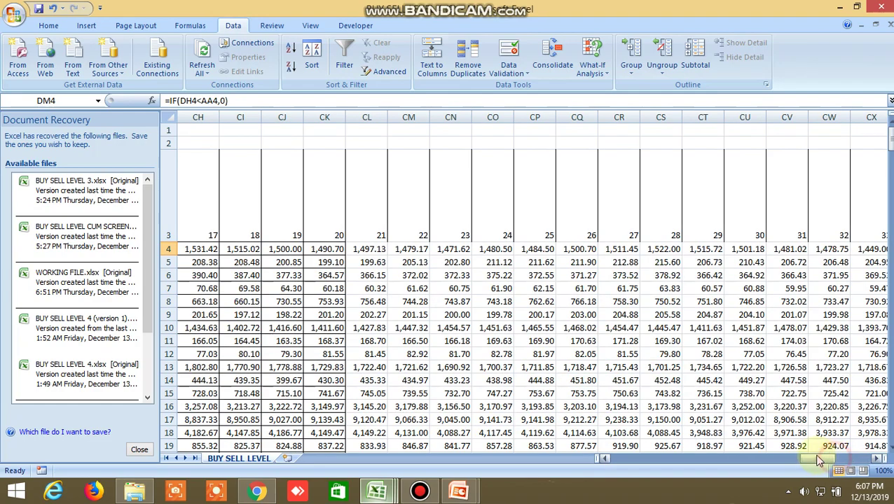
left_click_drag(819, 460, 606, 459)
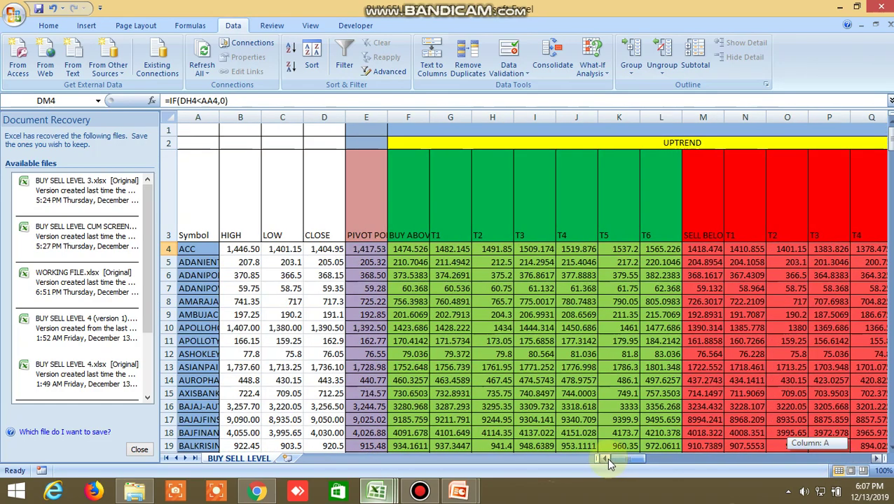
scroll(319, 345, "down", 8)
scroll(319, 343, "down", 9)
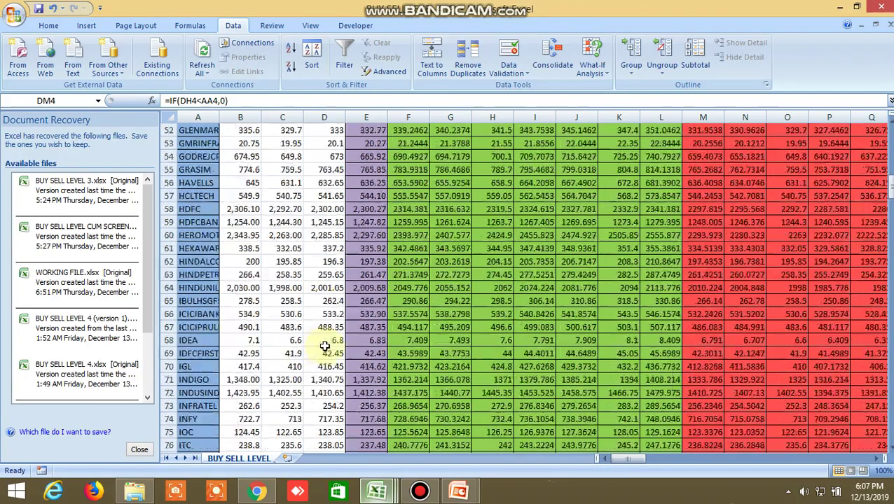
scroll(324, 345, "down", 8)
scroll(326, 346, "down", 5)
scroll(334, 342, "down", 5)
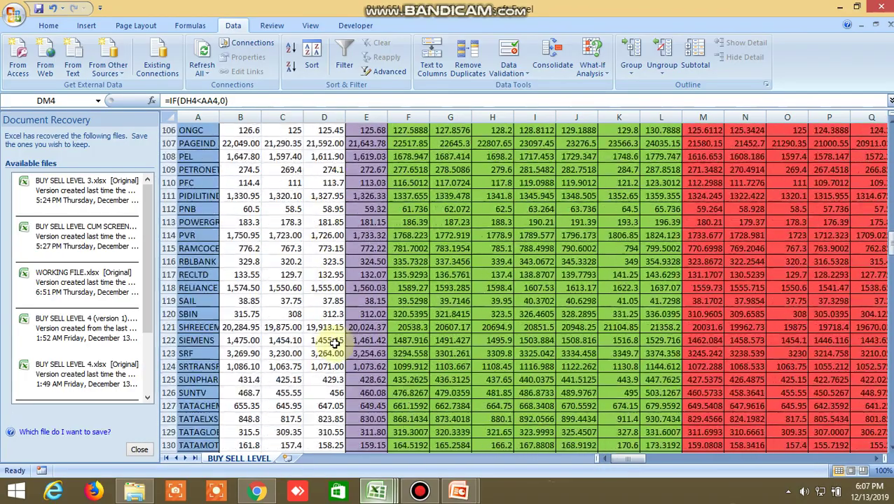
scroll(334, 342, "up", 3)
scroll(334, 343, "up", 2)
scroll(334, 342, "up", 3)
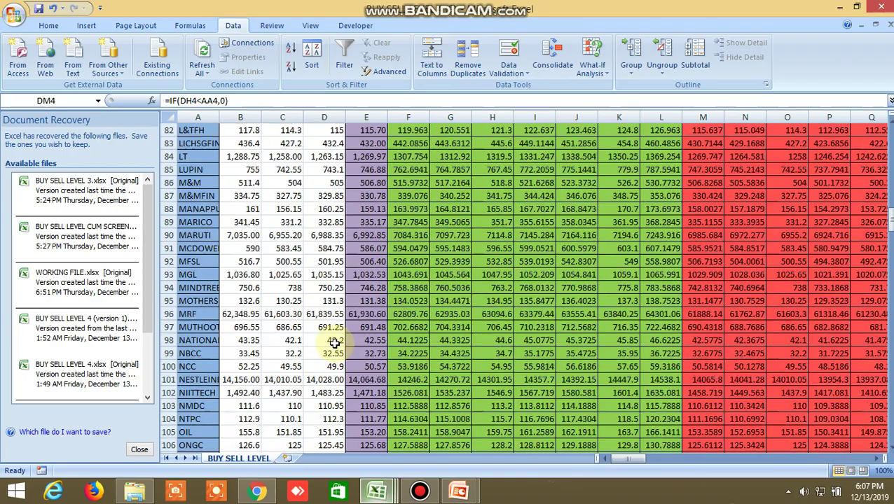
scroll(334, 342, "up", 2)
scroll(334, 343, "up", 3)
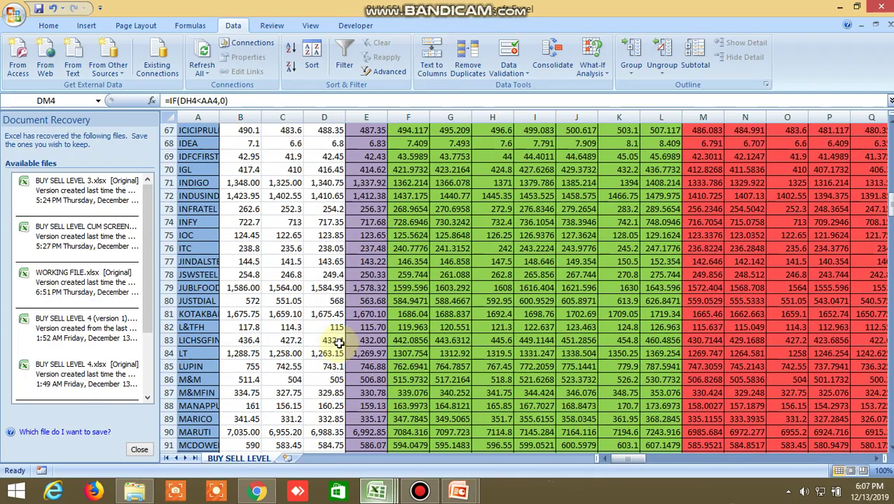
scroll(363, 341, "up", 2)
scroll(363, 340, "down", 3)
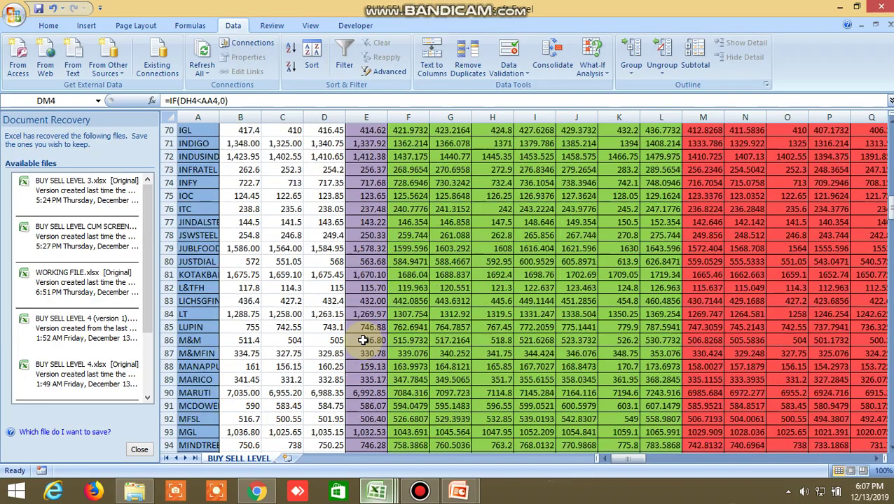
scroll(363, 340, "down", 4)
scroll(363, 340, "down", 3)
scroll(363, 341, "down", 4)
scroll(363, 340, "down", 4)
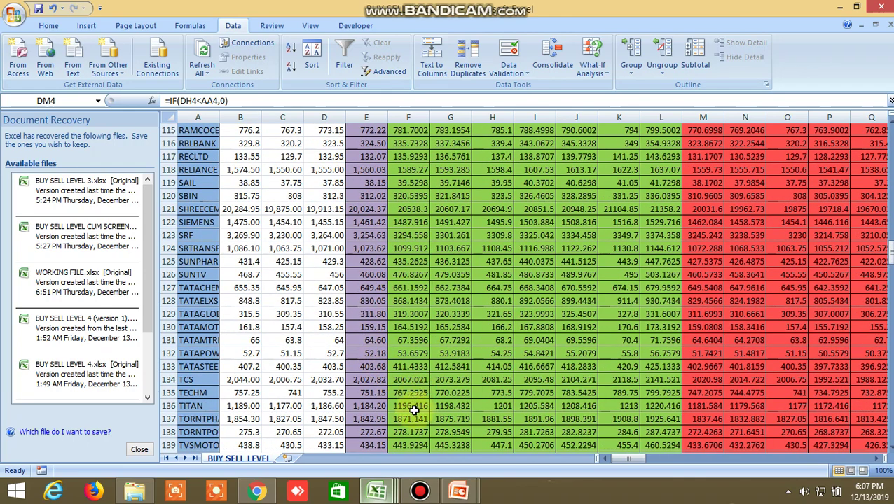
left_click(413, 409)
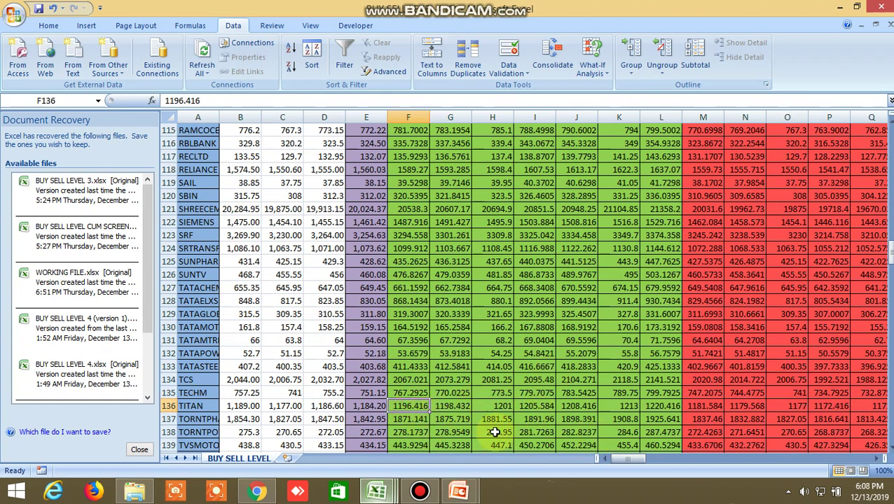
left_click(465, 434)
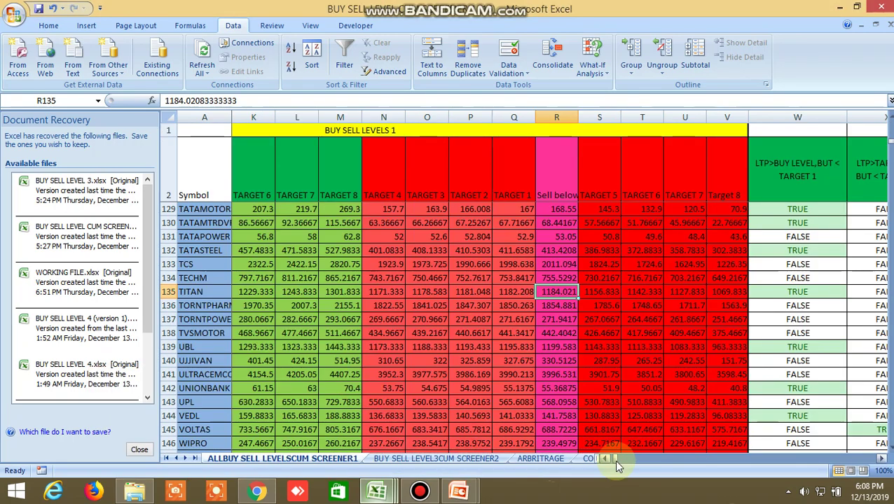
Step: Scroll to row 160 to read BANKNIFTY futures' 31665.83 buy-above level in I160, then switch to Kite
left_click(613, 459)
left_click_drag(613, 459, 607, 458)
scroll(492, 350, "down", 6)
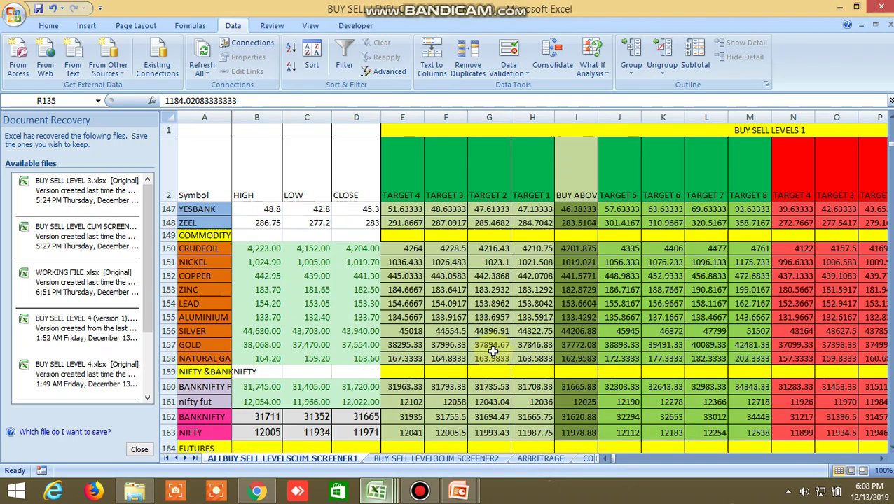
scroll(492, 350, "down", 1)
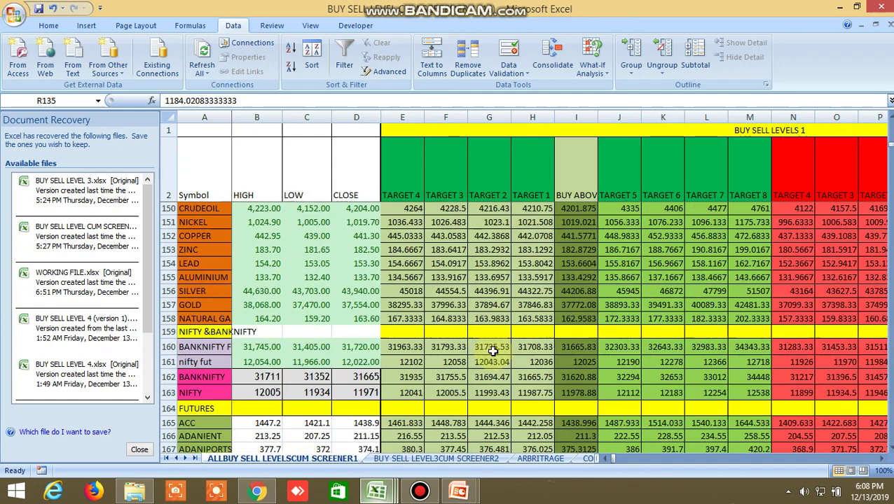
left_click(583, 349)
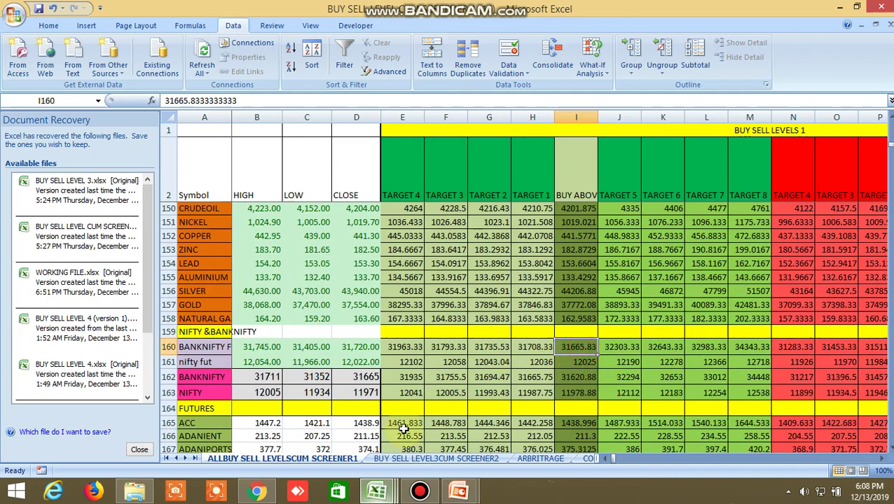
left_click(257, 492)
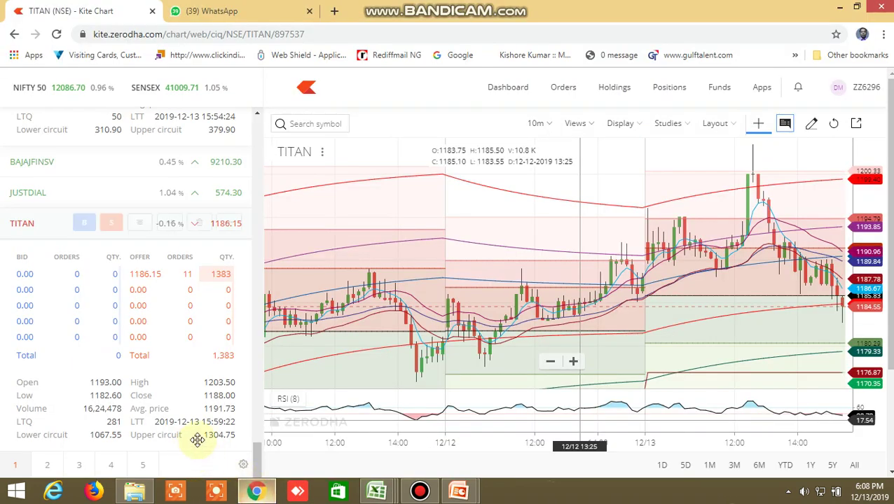
Step: Chart BANKNIFTY DEC FUT from watchlist page 3 via its market depth, then return to the Excel screener
left_click(76, 468)
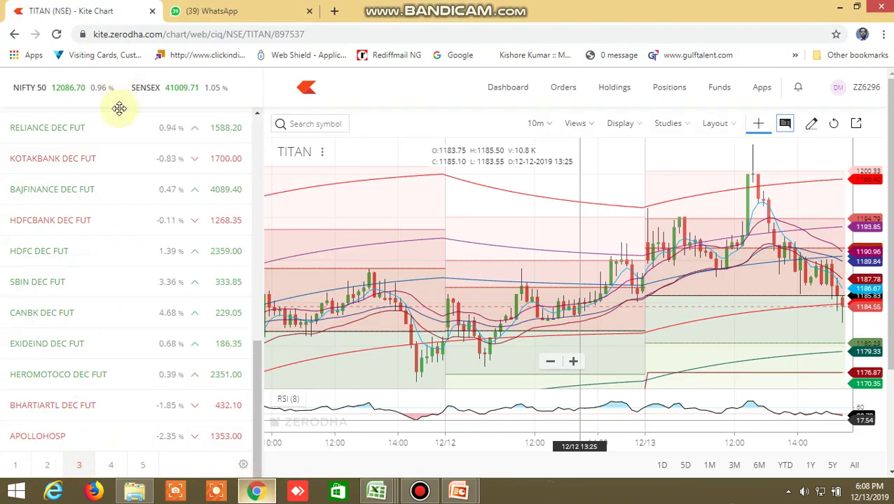
scroll(120, 115, "up", 3)
scroll(119, 128, "up", 5)
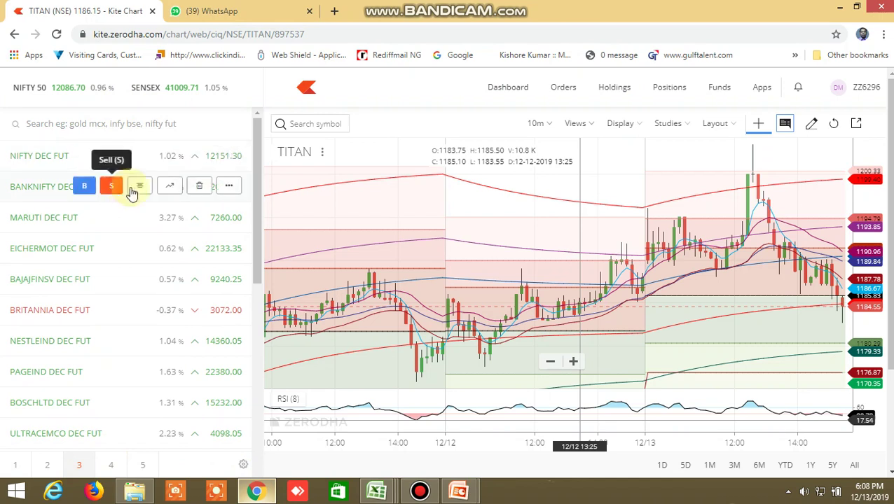
left_click(138, 187)
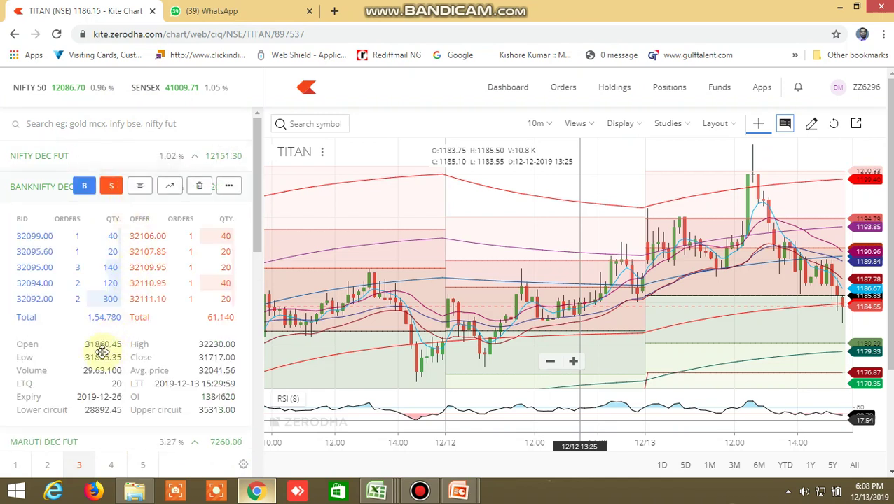
left_click(170, 186)
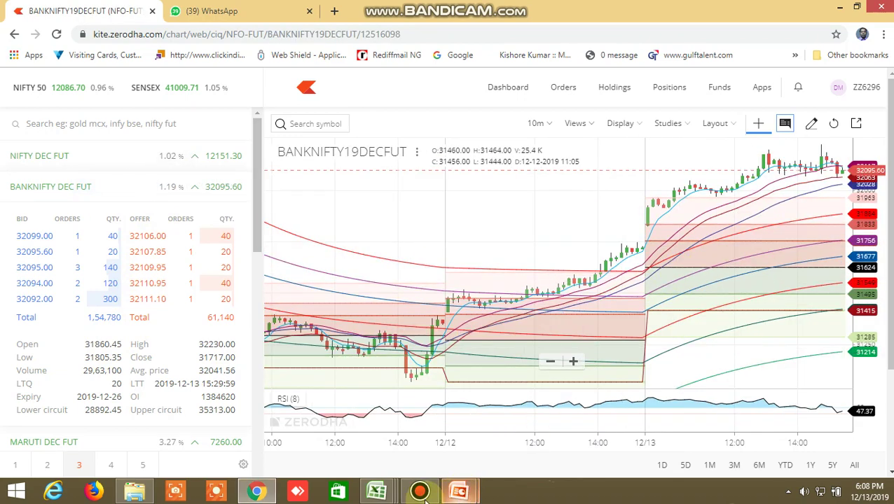
left_click(380, 495)
left_click(445, 424)
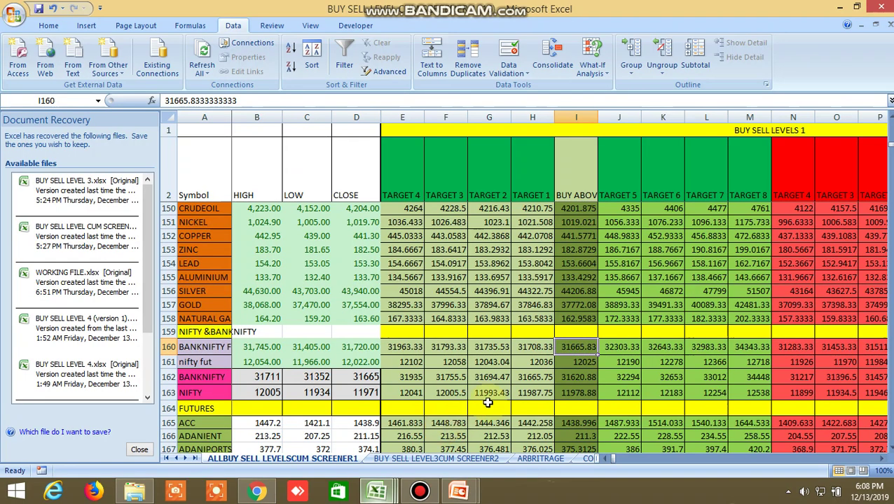
Step: Compare BANKNIFTY futures targets 31793.33 (F160) and 31963.33 (E160) against the Kite BANKNIFTY chart
left_click(444, 349)
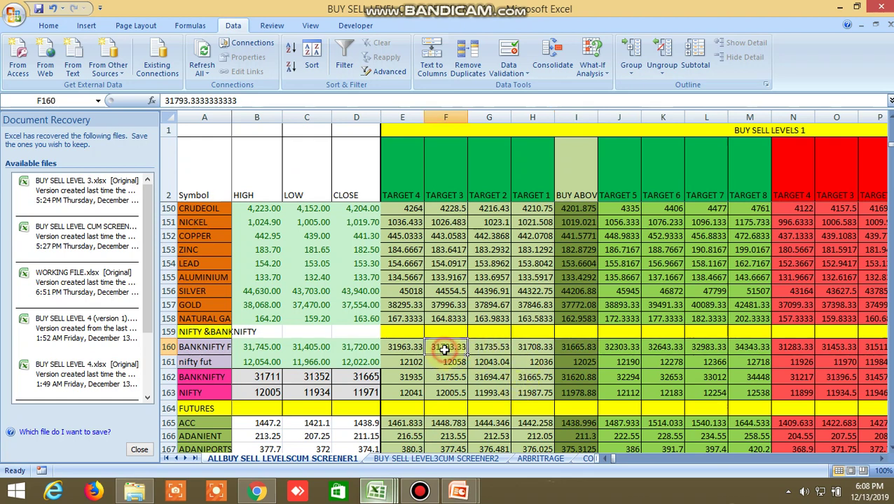
left_click(404, 348)
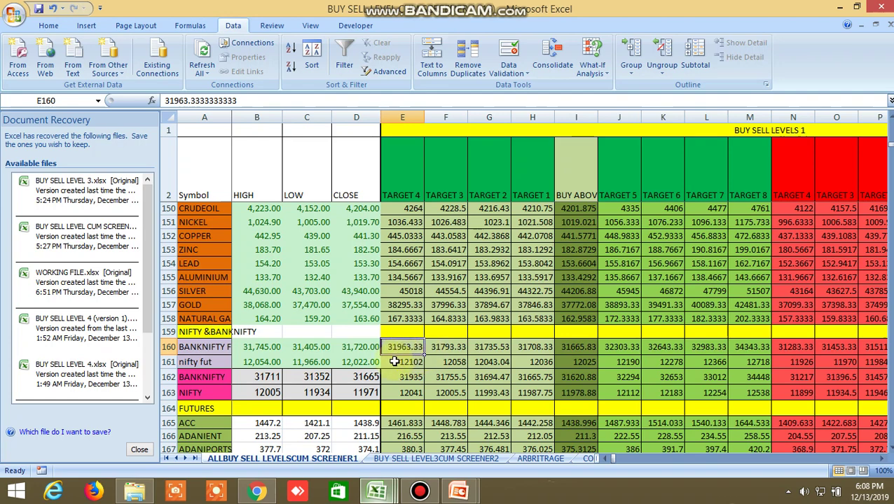
left_click(257, 492)
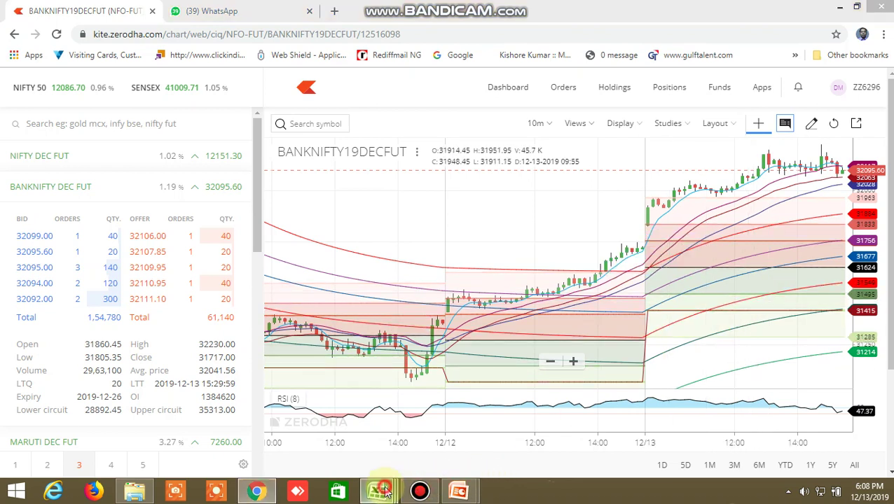
mouse_move(378, 491)
left_click(455, 429)
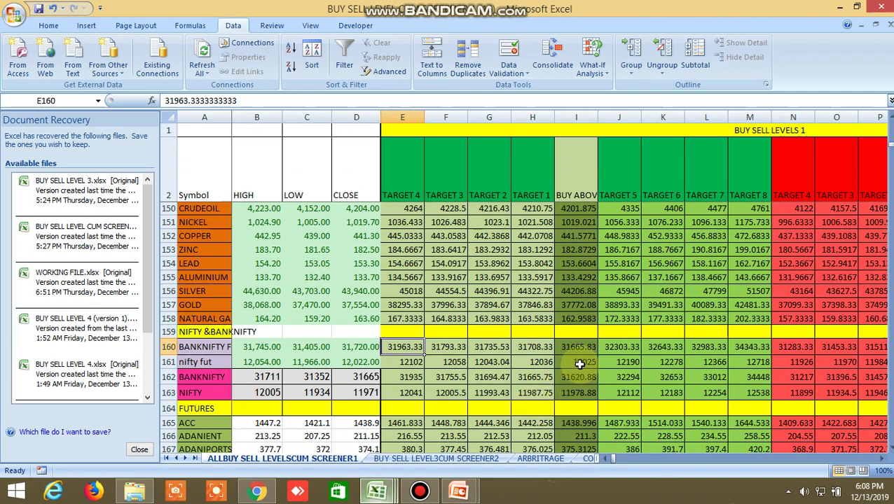
Step: Read nifty fut's 12025 buy-above level in I161, then show NIFTY DEC FUT market depth in Kite
left_click(580, 363)
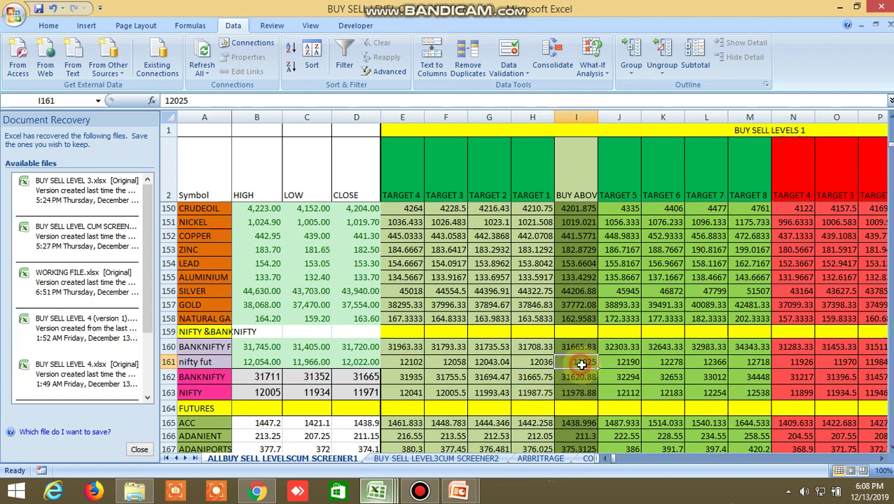
left_click(256, 491)
left_click(139, 158)
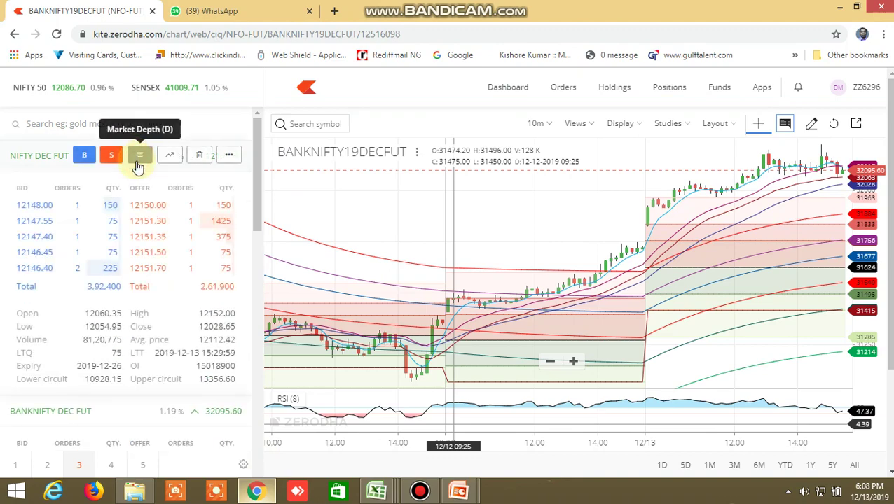